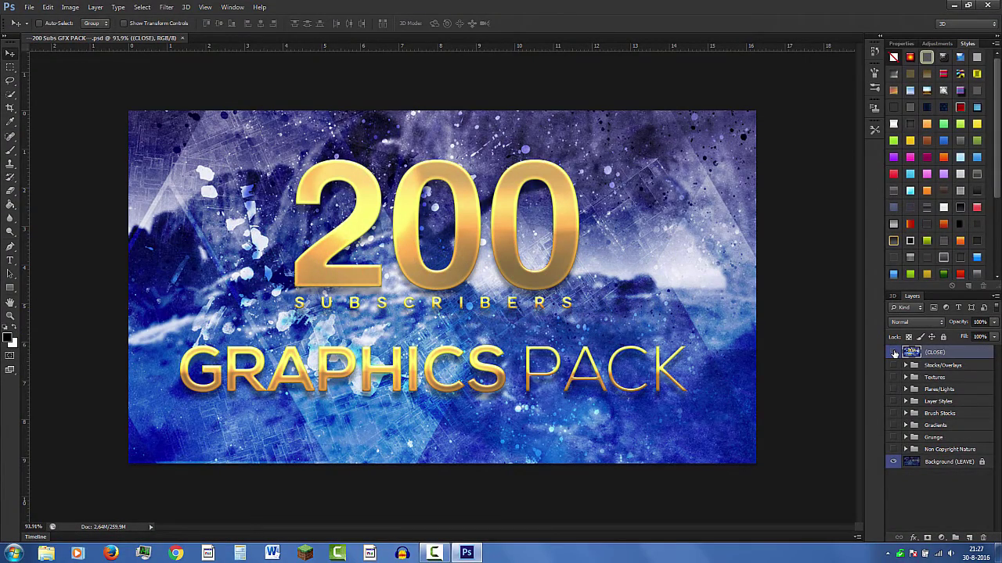
Hide the (CLOSE) title cover, then expand and enable the Stocks/Overlays group.
{"action": "left_click", "coordinate": [894, 353]}
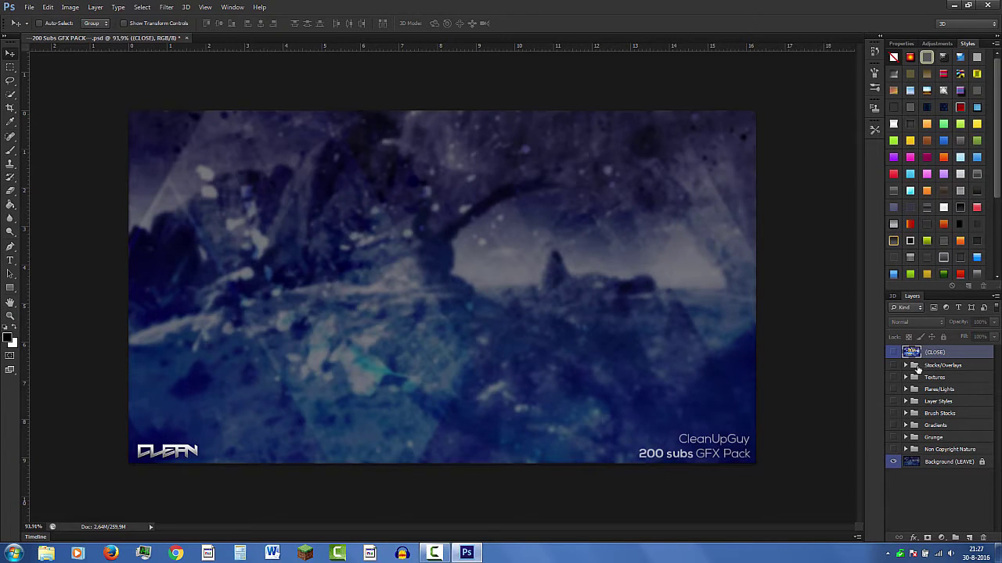
{"action": "left_click", "coordinate": [939, 366]}
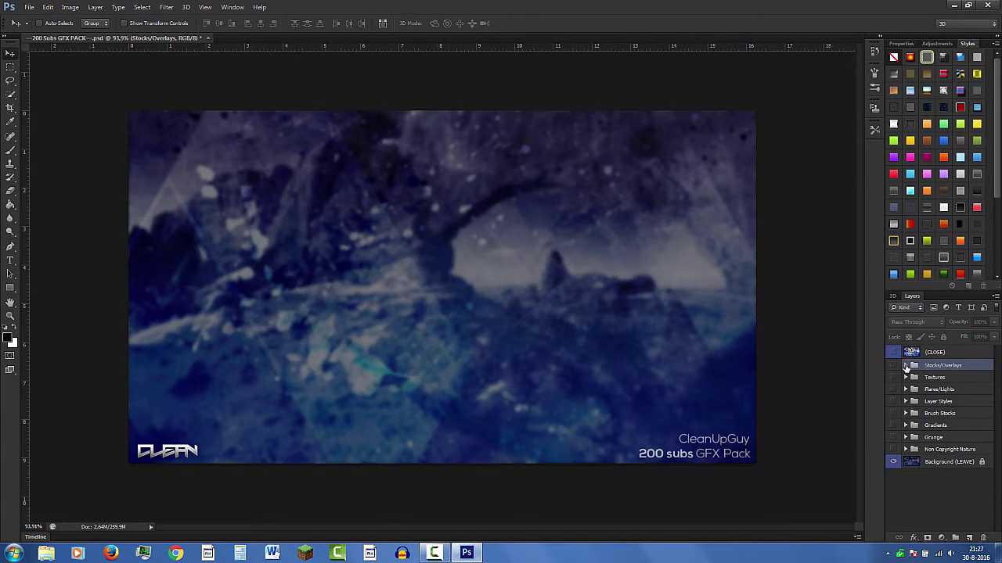
{"action": "left_click", "coordinate": [906, 367]}
{"action": "left_click", "coordinate": [893, 366]}
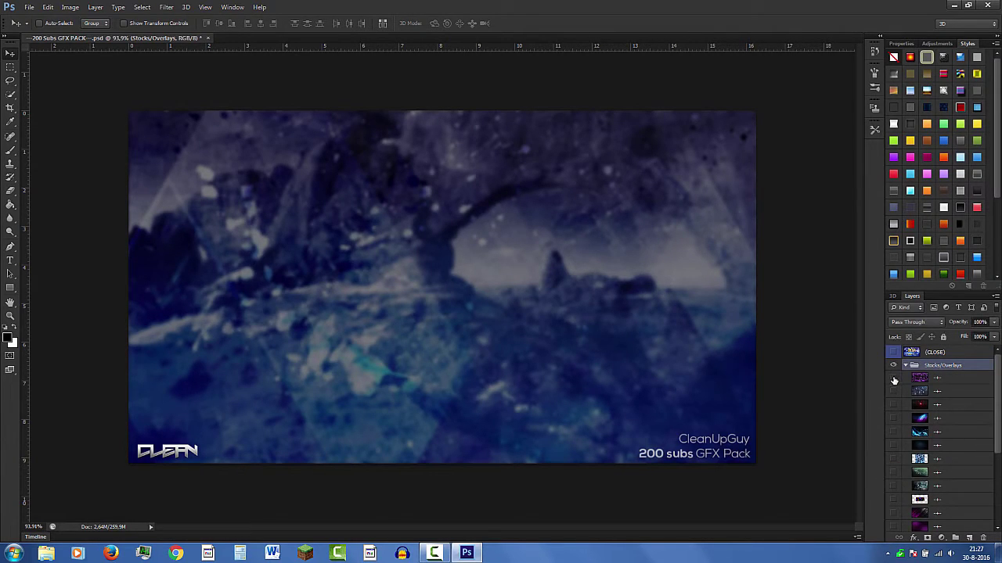
Preview the purple glitter, red hexagon, light-streak, dark stripe and electric pattern overlays.
{"action": "left_click", "coordinate": [894, 378]}
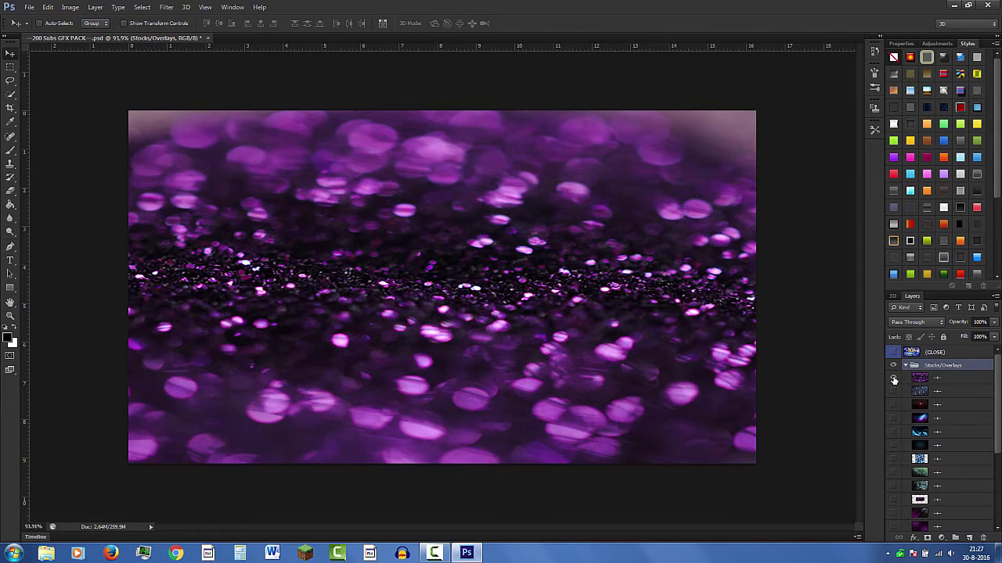
{"action": "left_click", "coordinate": [894, 393]}
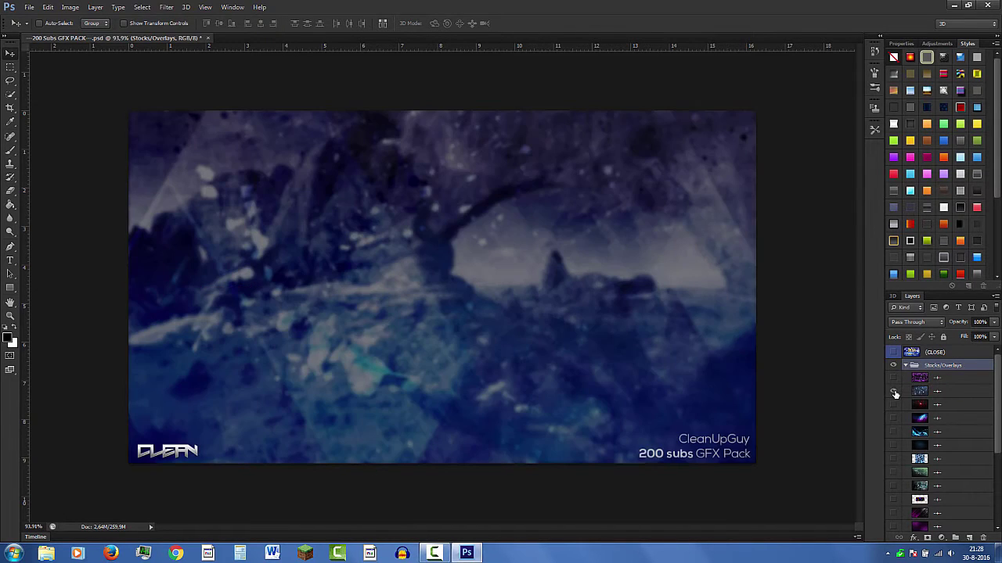
{"action": "left_click", "coordinate": [894, 393]}
{"action": "left_click", "coordinate": [893, 393]}
{"action": "left_click", "coordinate": [894, 404]}
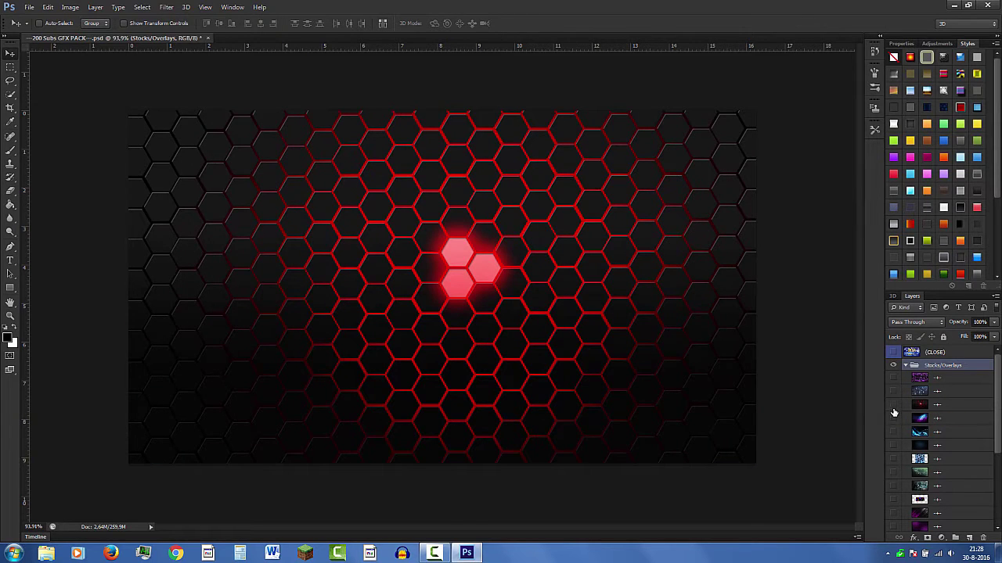
{"action": "left_click", "coordinate": [894, 418]}
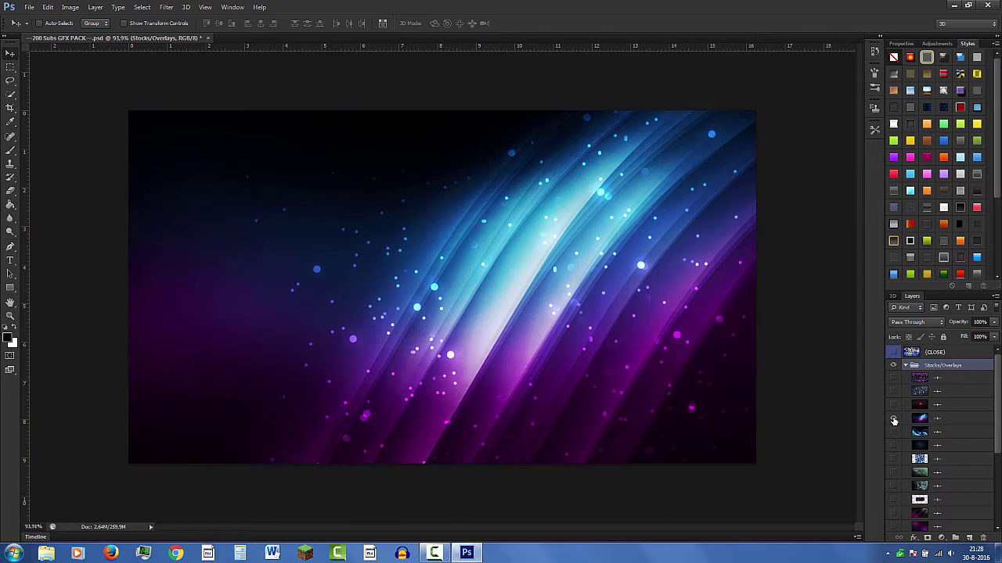
{"action": "left_click", "coordinate": [894, 435]}
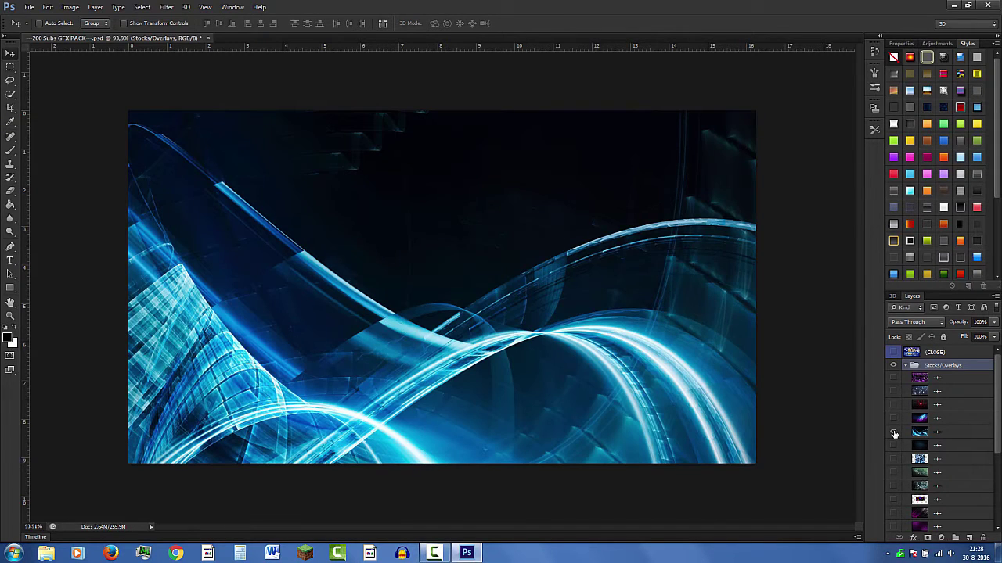
{"action": "left_click", "coordinate": [894, 434]}
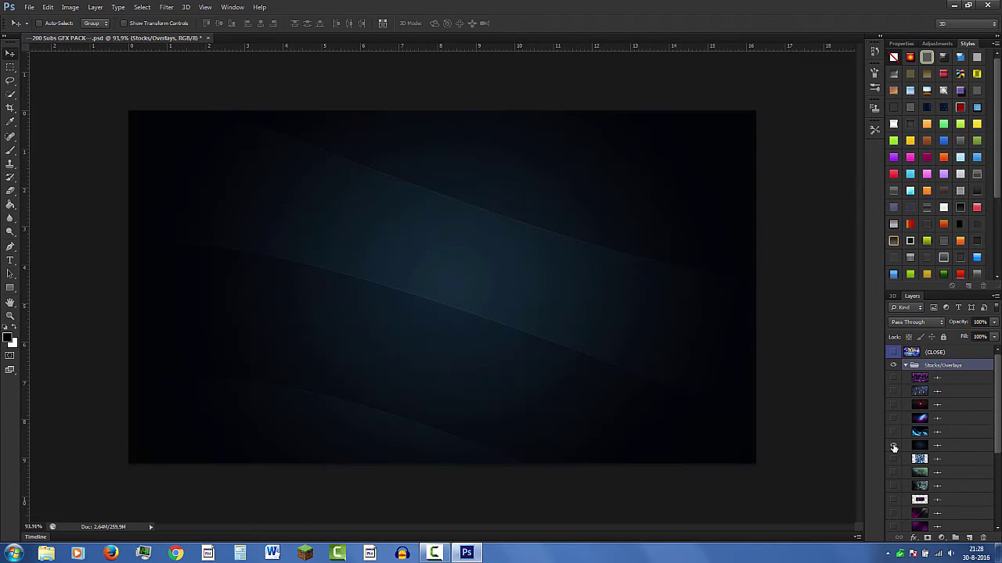
{"action": "left_click", "coordinate": [893, 445]}
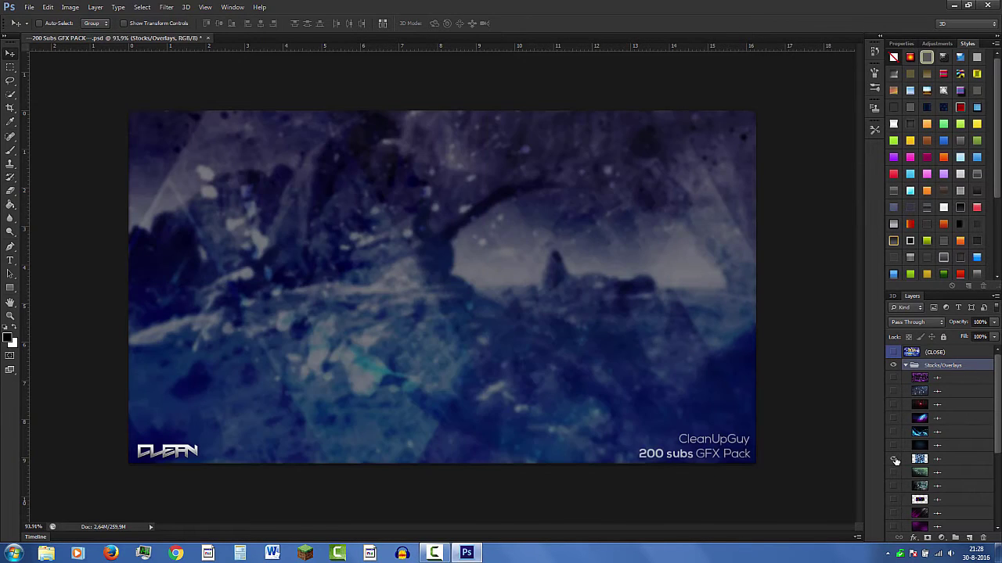
{"action": "left_click", "coordinate": [895, 458]}
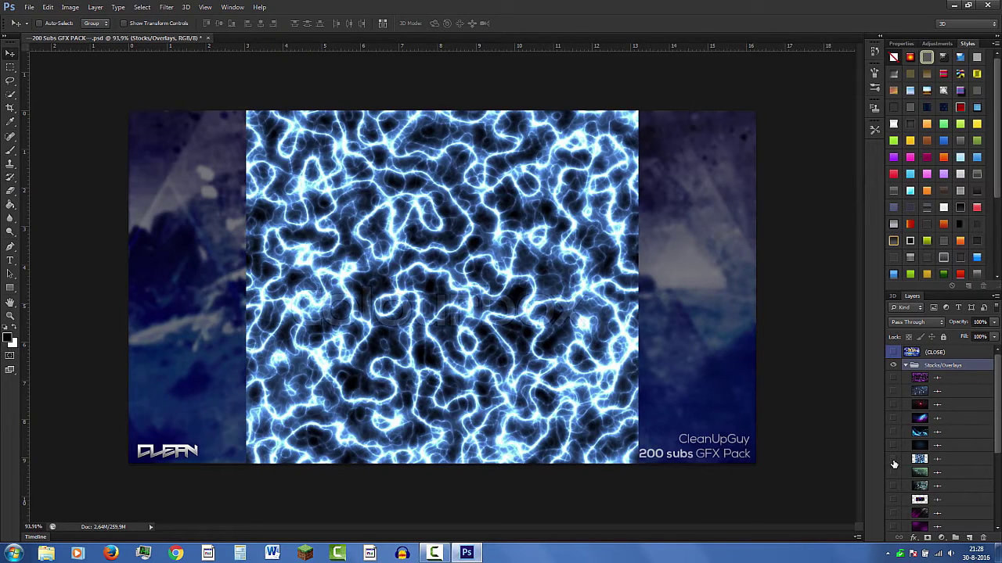
{"action": "left_click", "coordinate": [894, 462]}
Preview the green, space splatter, blob and purple stripe overlays, ending on the selected dark purple overlay.
{"action": "left_click", "coordinate": [895, 473]}
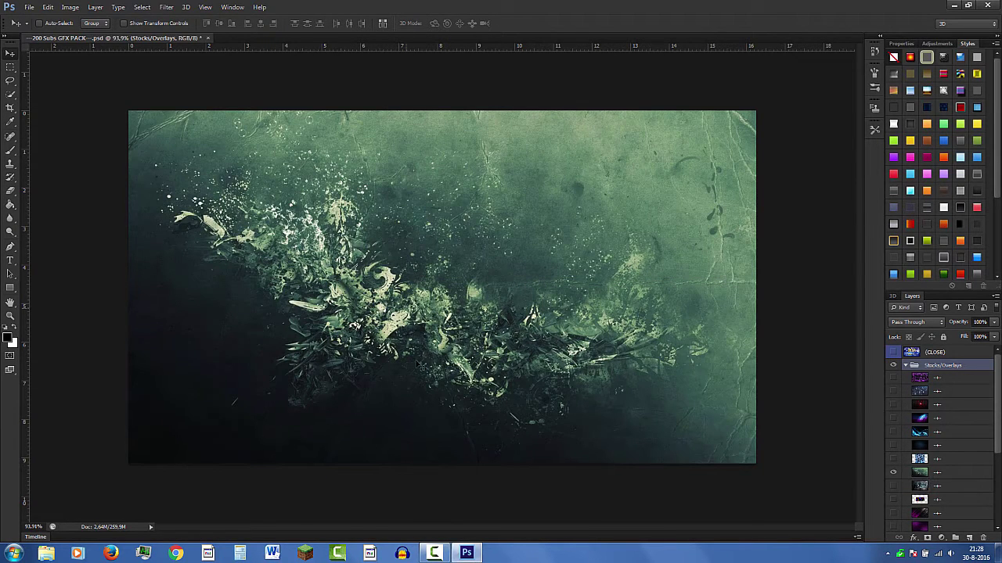
{"action": "left_click", "coordinate": [893, 473]}
{"action": "left_click", "coordinate": [895, 498]}
{"action": "left_click", "coordinate": [895, 487]}
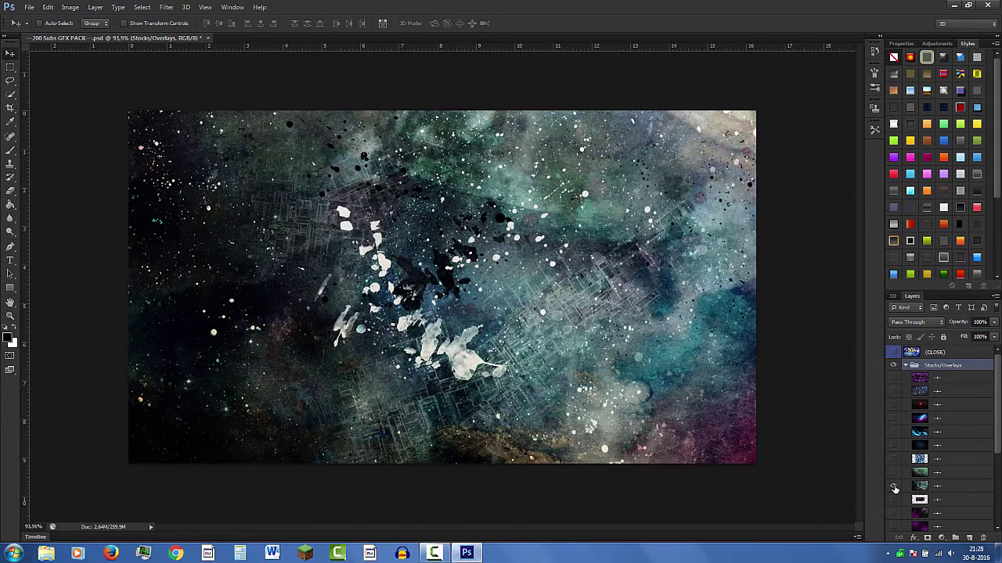
{"action": "left_click", "coordinate": [895, 487]}
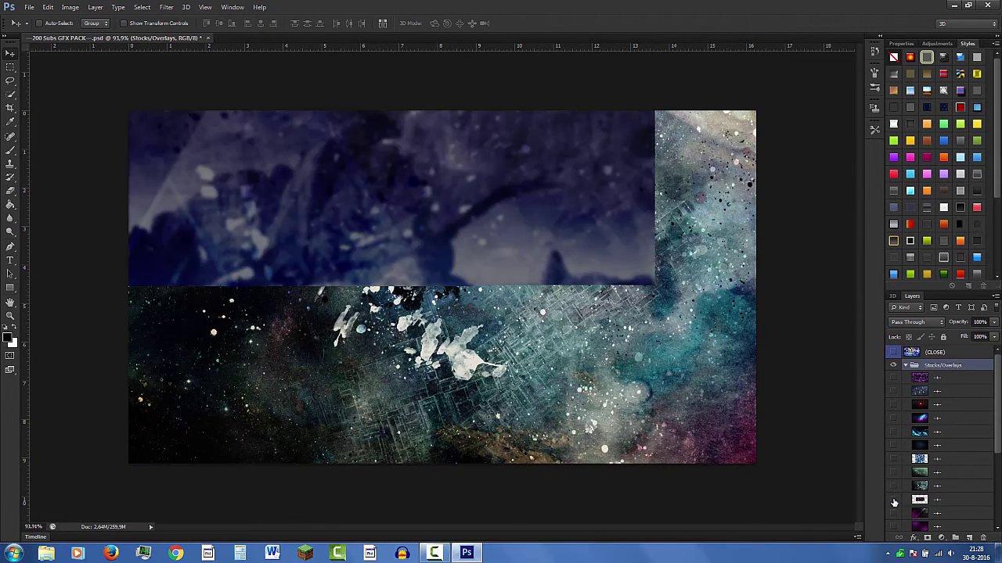
{"action": "left_click", "coordinate": [893, 500]}
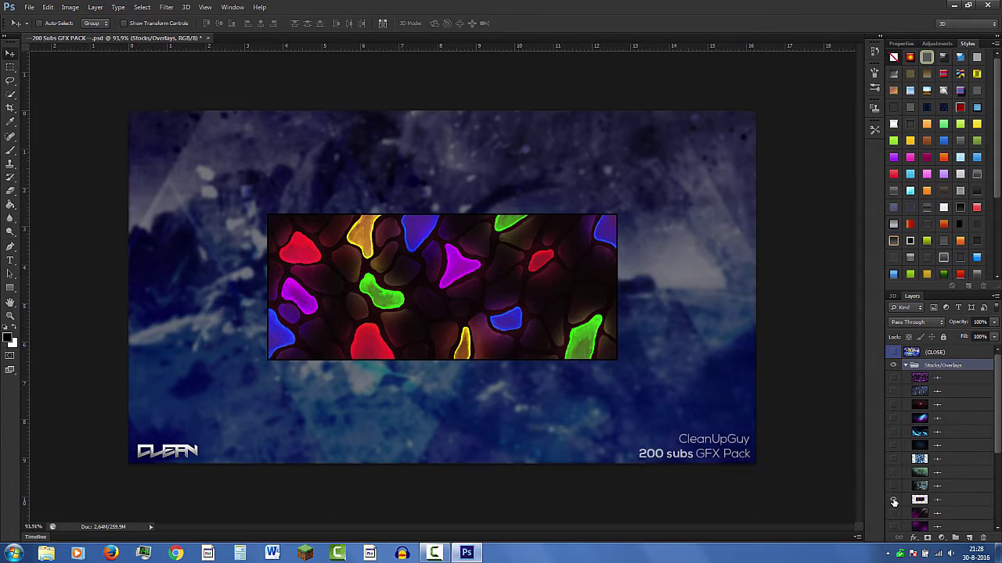
{"action": "left_click", "coordinate": [893, 500]}
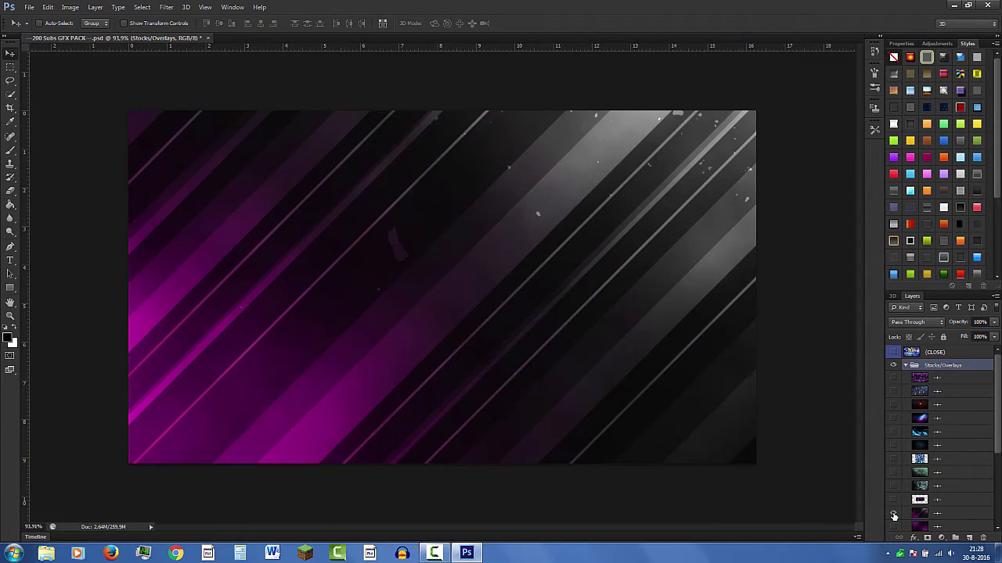
{"action": "left_click", "coordinate": [894, 514]}
{"action": "left_click", "coordinate": [895, 528]}
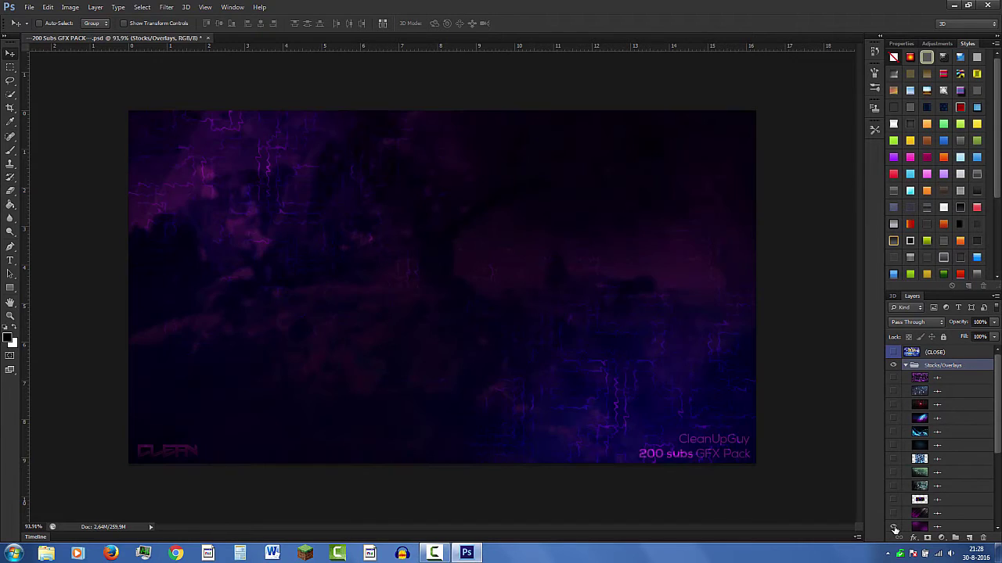
{"action": "left_click", "coordinate": [894, 530]}
{"action": "left_click", "coordinate": [935, 527]}
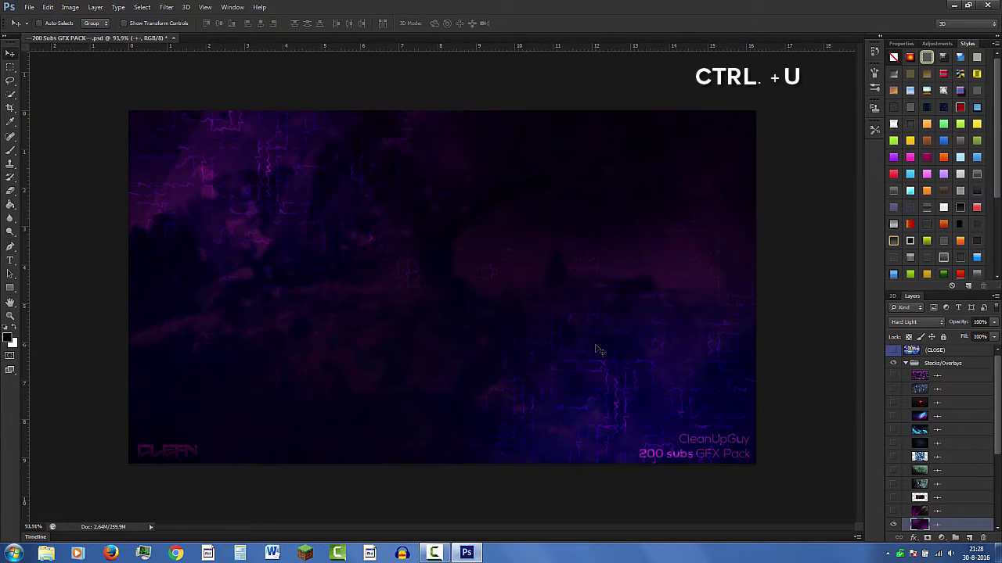
{"action": "key", "text": "ctrl+u"}
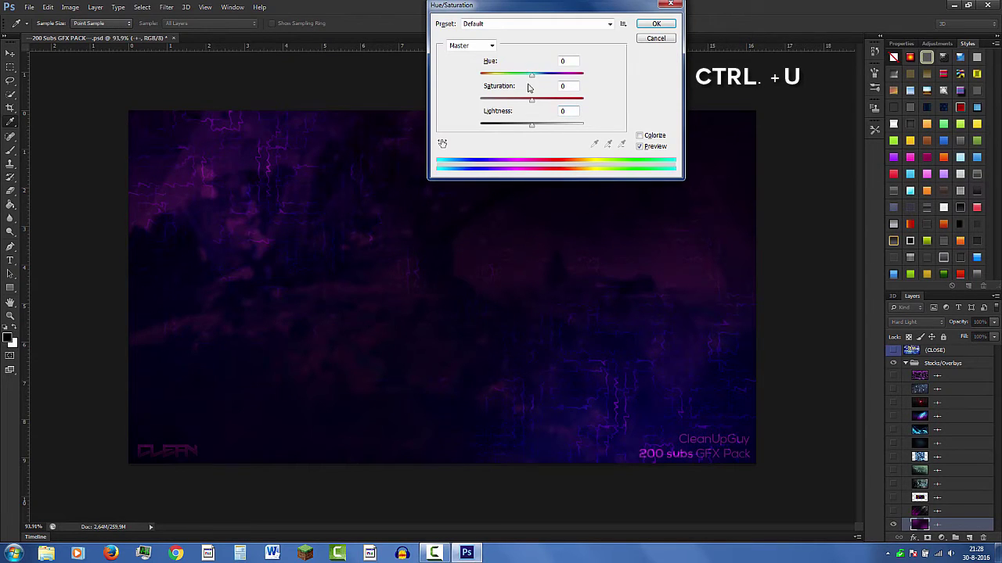
{"action": "mouse_move", "coordinate": [531, 75]}
{"action": "left_mouse_down"}
{"action": "mouse_move", "coordinate": [558, 79]}
{"action": "mouse_move", "coordinate": [486, 78]}
{"action": "left_mouse_up"}
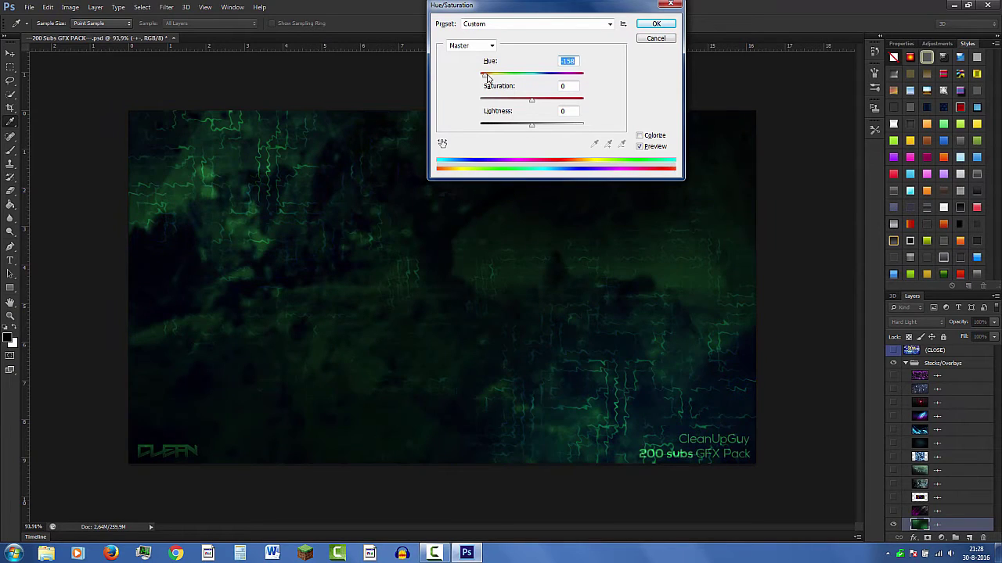
{"action": "left_click_drag", "start_coordinate": [486, 78], "coordinate": [516, 79]}
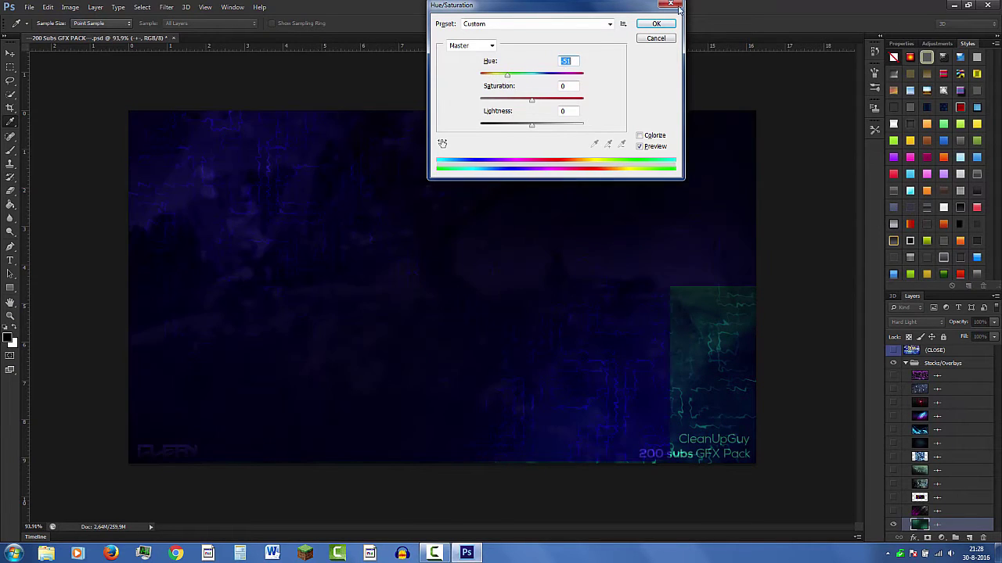
{"action": "left_click", "coordinate": [678, 6]}
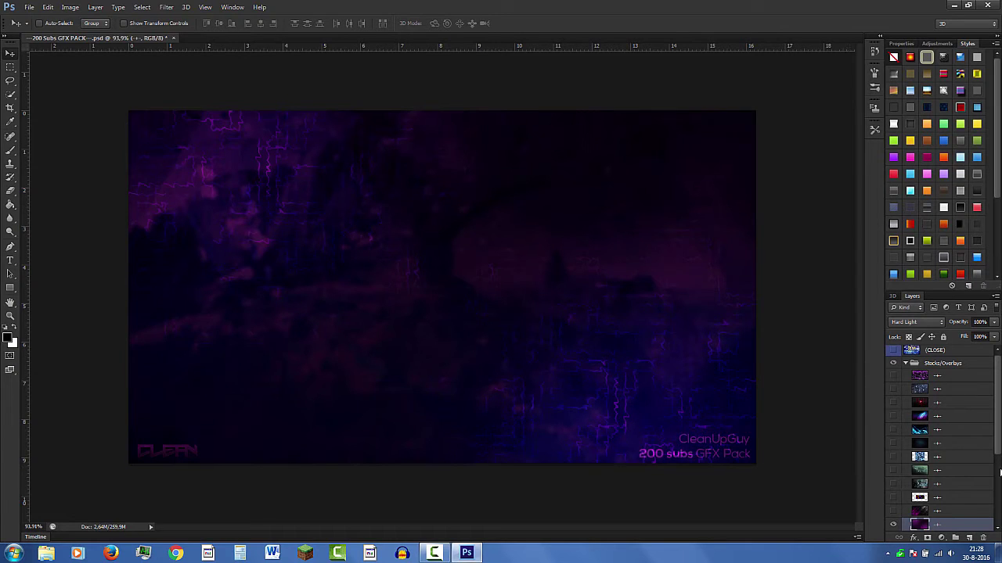
Swap the dark purple overlay for the purple diagonal streak texture and select that layer.
{"action": "scroll", "coordinate": [999, 440], "scroll_direction": "down", "scroll_amount": 5}
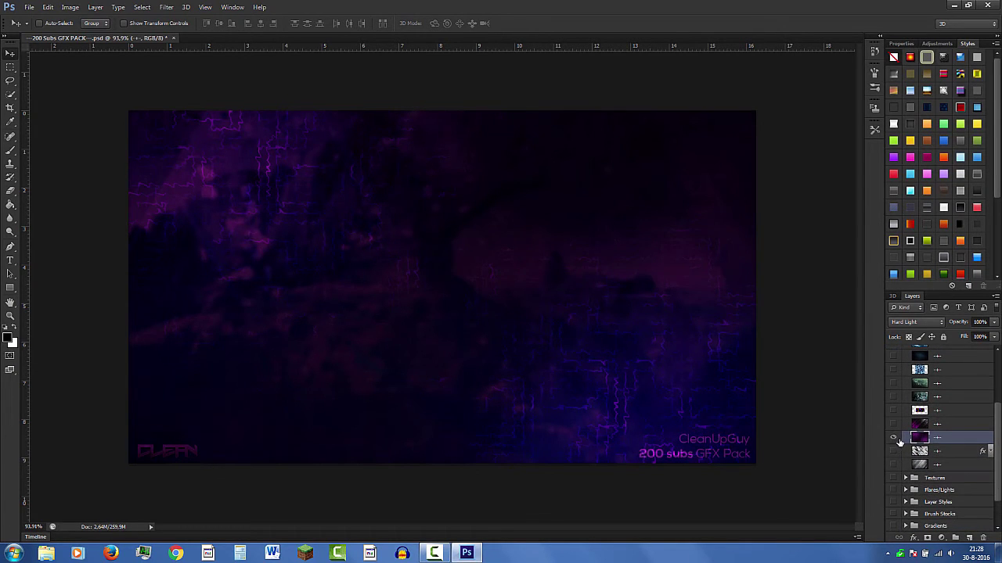
{"action": "left_click", "coordinate": [895, 438]}
{"action": "left_click", "coordinate": [895, 452]}
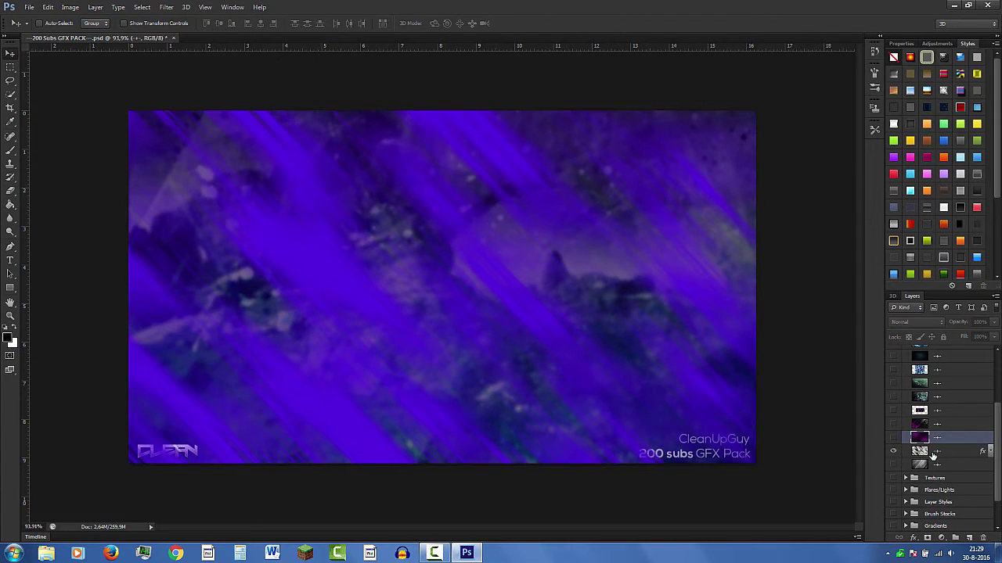
{"action": "left_click", "coordinate": [933, 454]}
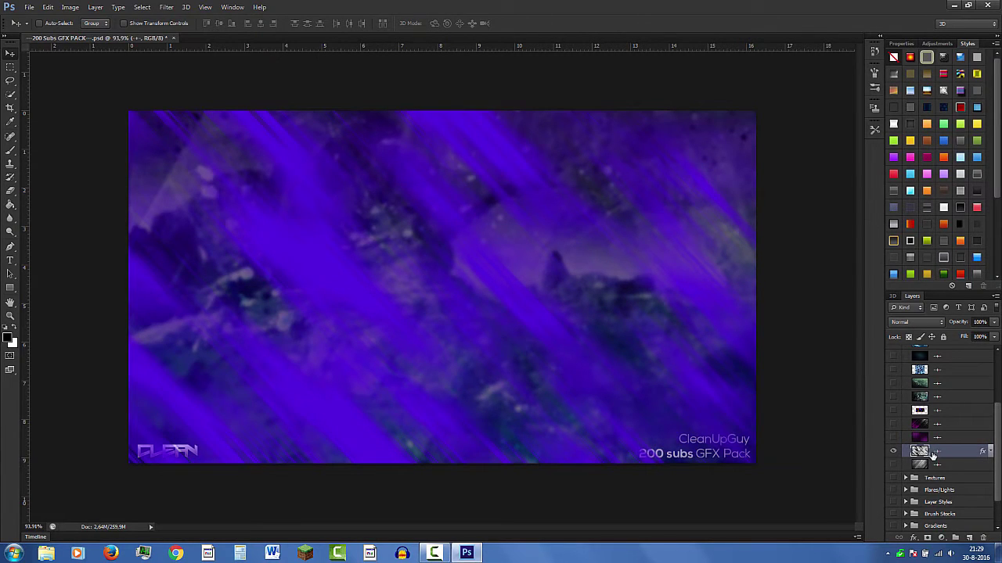
{"action": "left_click", "coordinate": [990, 451]}
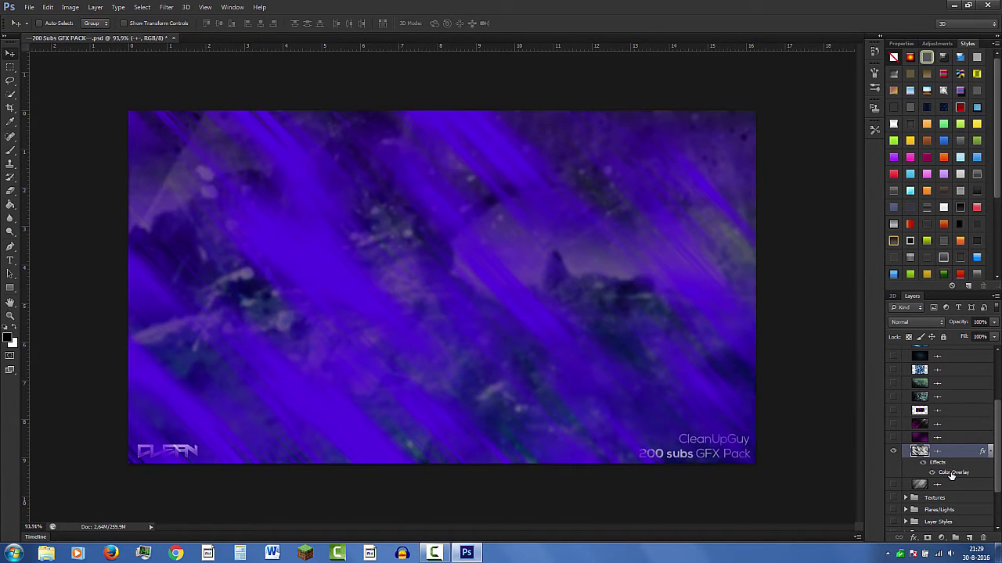
Try other colours in the streak layer's Color Overlay, but keep it purple.
{"action": "double_click", "coordinate": [918, 451]}
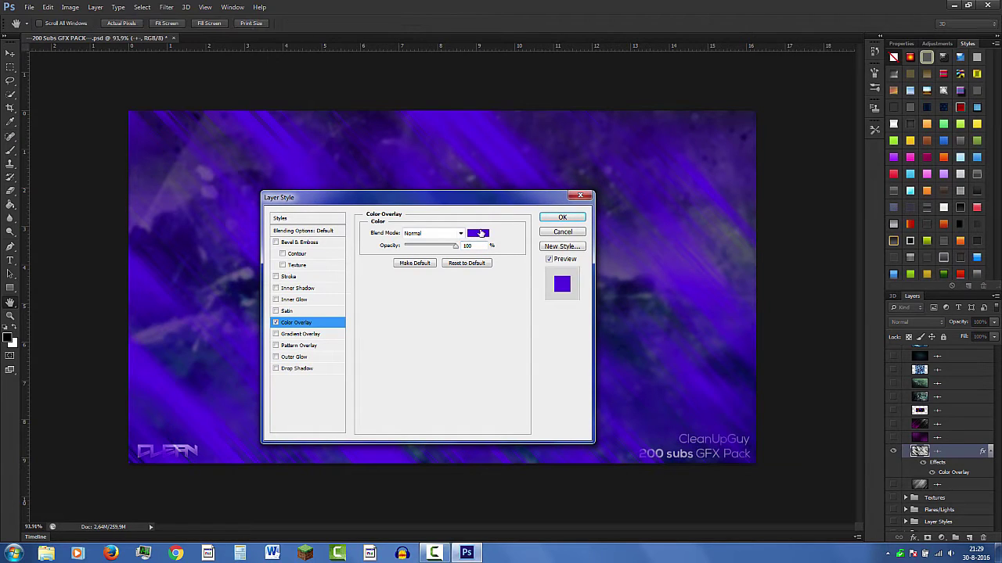
{"action": "left_click", "coordinate": [482, 235]}
{"action": "left_click", "coordinate": [477, 110]}
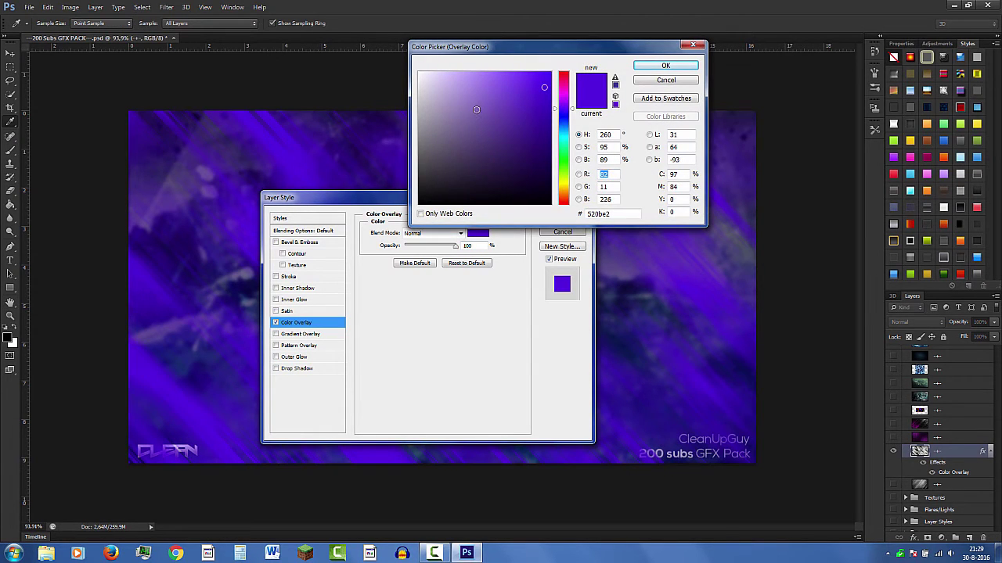
{"action": "left_click", "coordinate": [563, 146]}
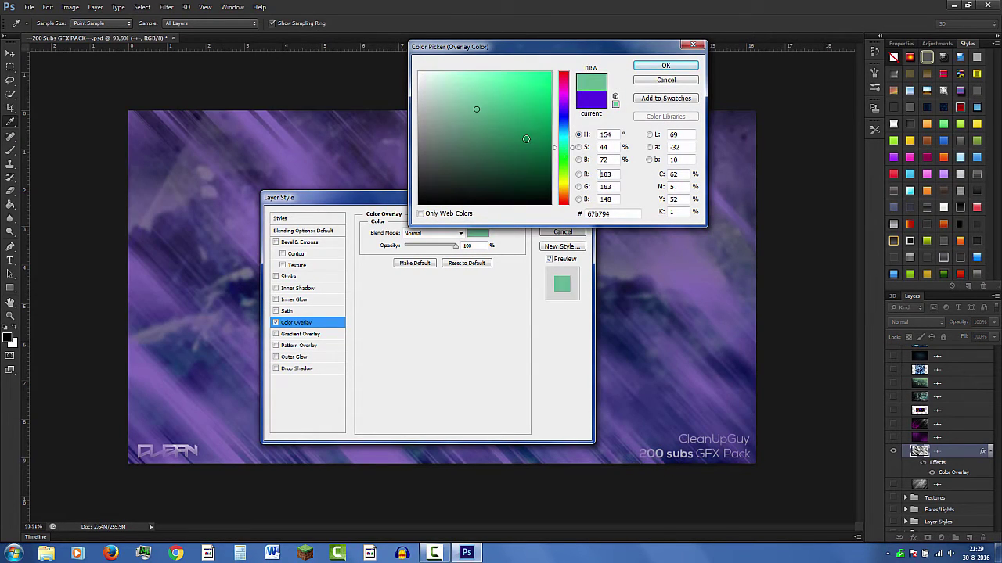
{"action": "left_click", "coordinate": [540, 106]}
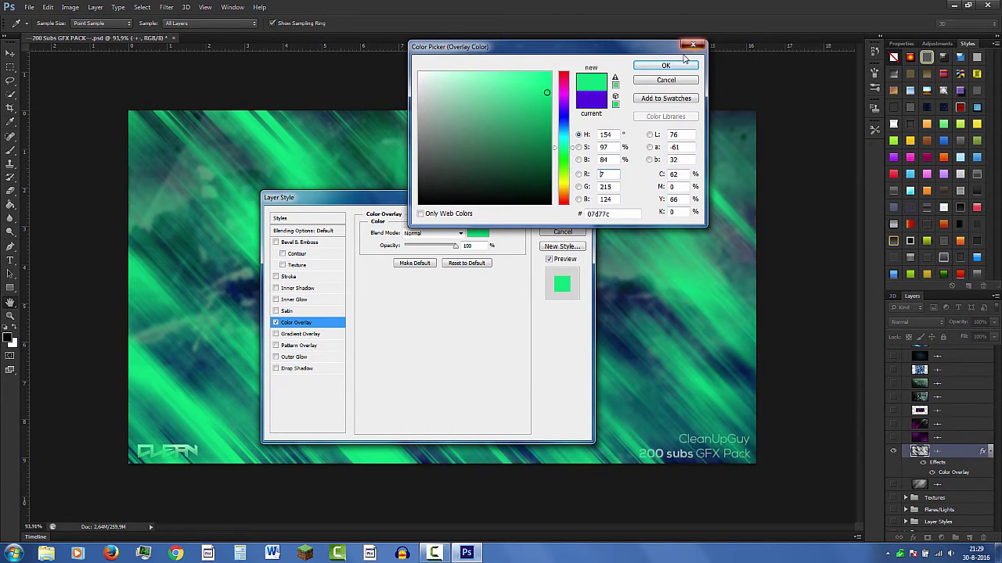
{"action": "left_click", "coordinate": [692, 45]}
{"action": "key", "text": "Return"}
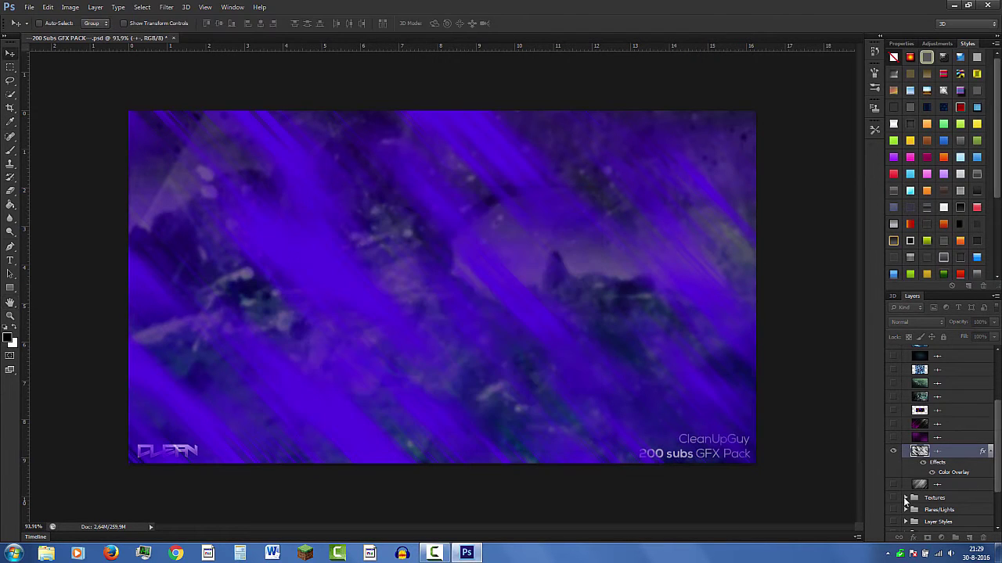
Compare the lower grey striped layer, then hide the stripe layers to reveal the blue banner.
{"action": "left_click", "coordinate": [893, 485]}
{"action": "left_click", "coordinate": [893, 451]}
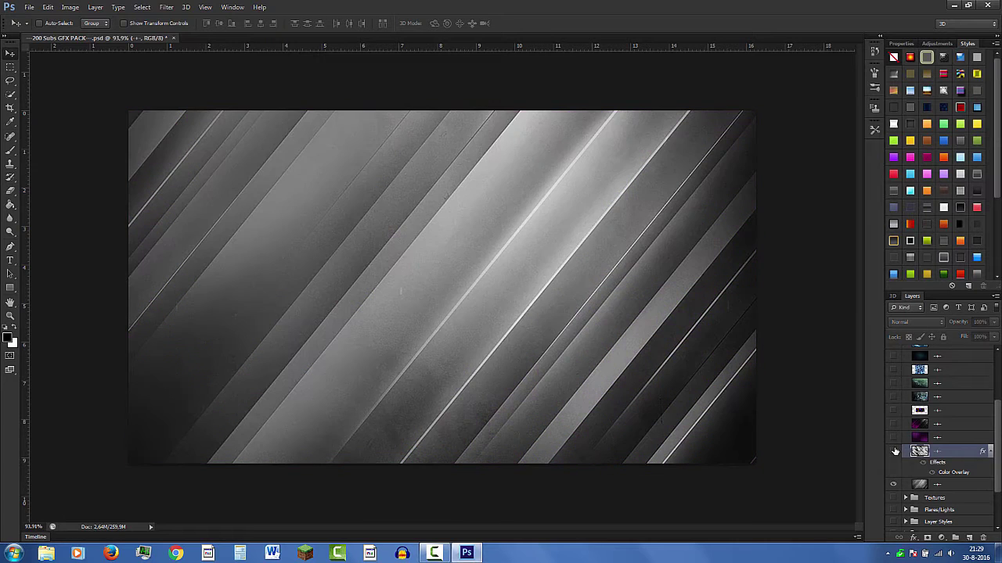
{"action": "left_click", "coordinate": [892, 485]}
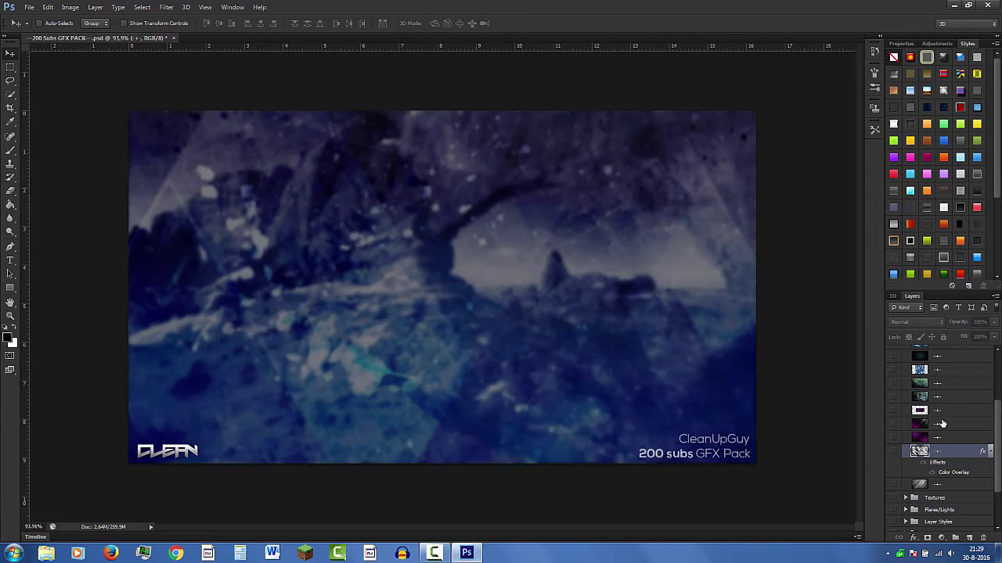
{"action": "scroll", "coordinate": [932, 438], "scroll_direction": "up", "scroll_amount": 3}
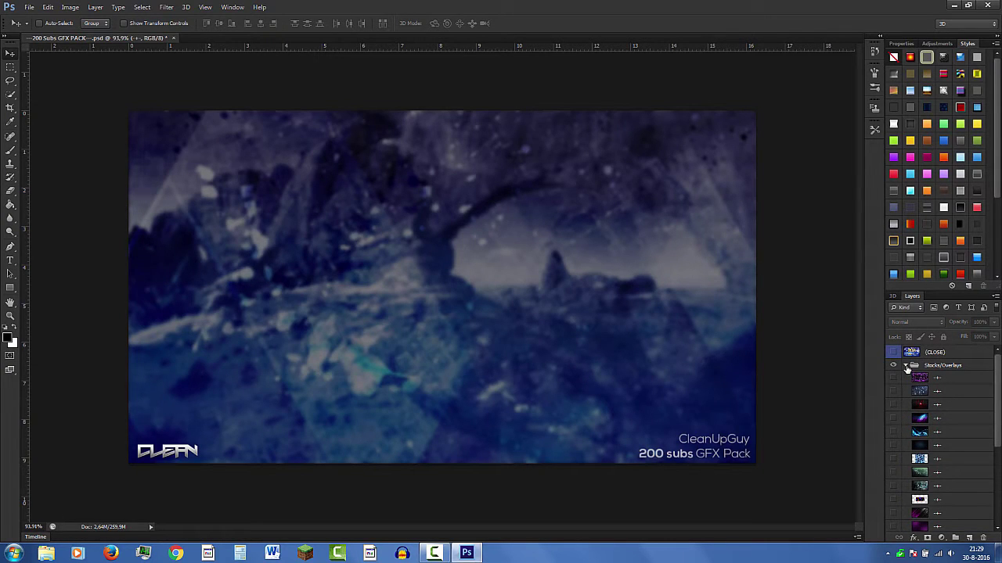
Collapse Stocks/Overlays, open Textures and preview the water-ripple, stone-wall and scratched grey textures.
{"action": "left_click", "coordinate": [906, 365]}
{"action": "left_click", "coordinate": [893, 378]}
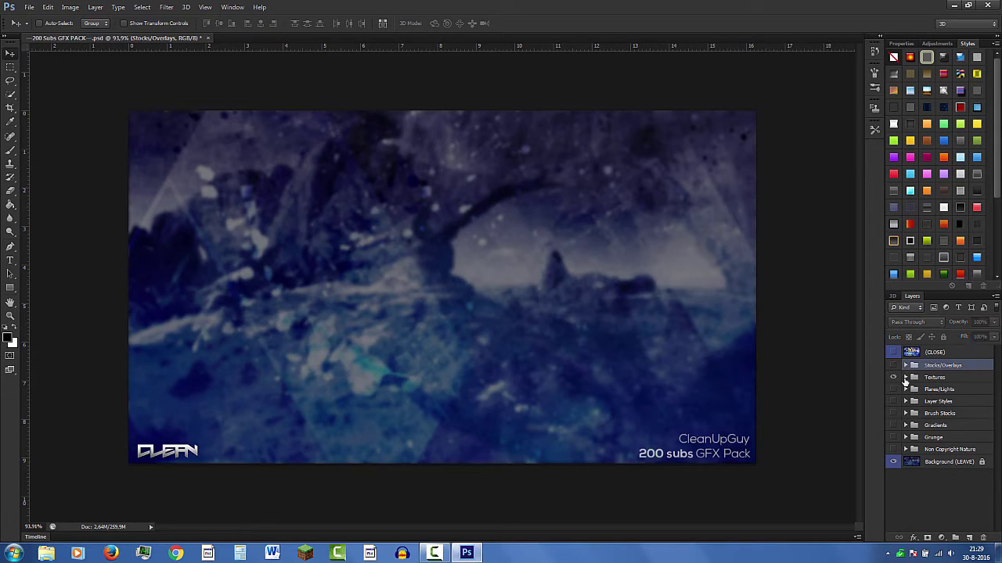
{"action": "left_click", "coordinate": [905, 377]}
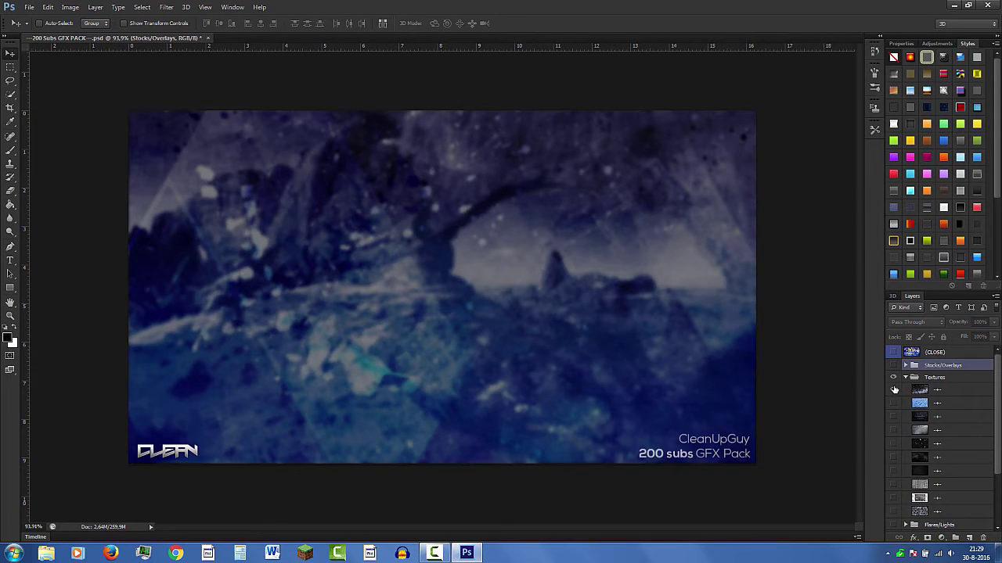
{"action": "left_click", "coordinate": [893, 390]}
{"action": "left_click", "coordinate": [893, 391]}
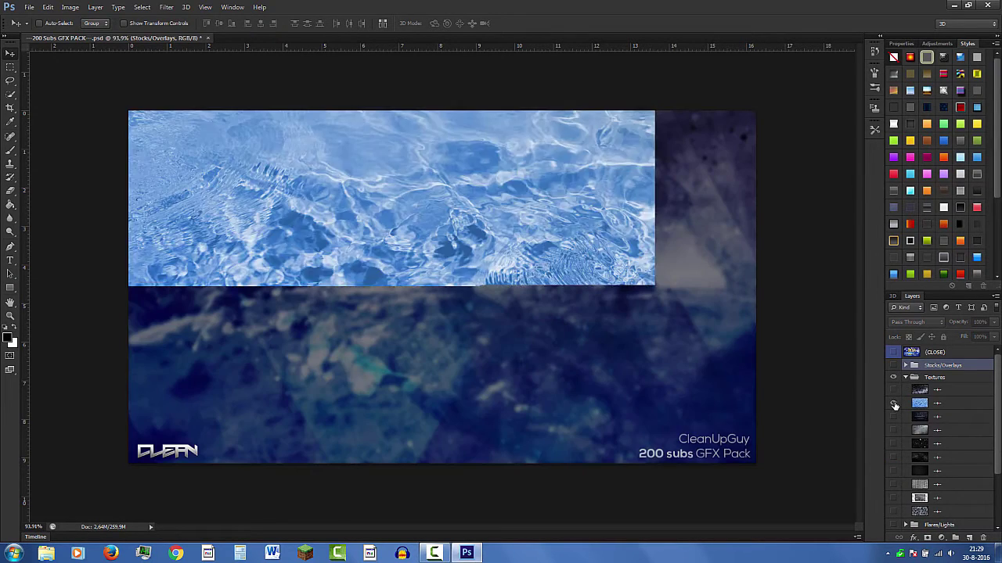
{"action": "left_click", "coordinate": [895, 417]}
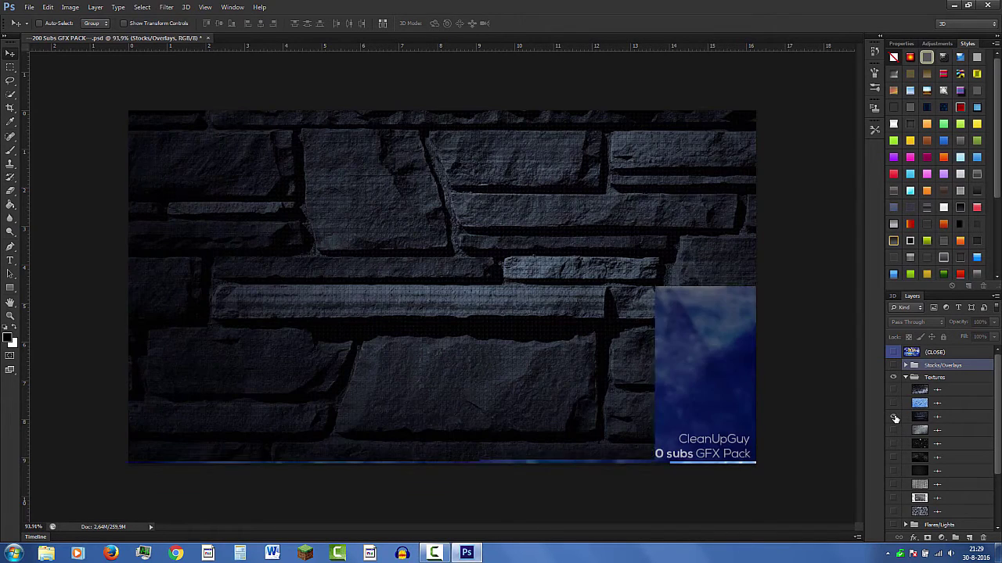
{"action": "left_click", "coordinate": [893, 417]}
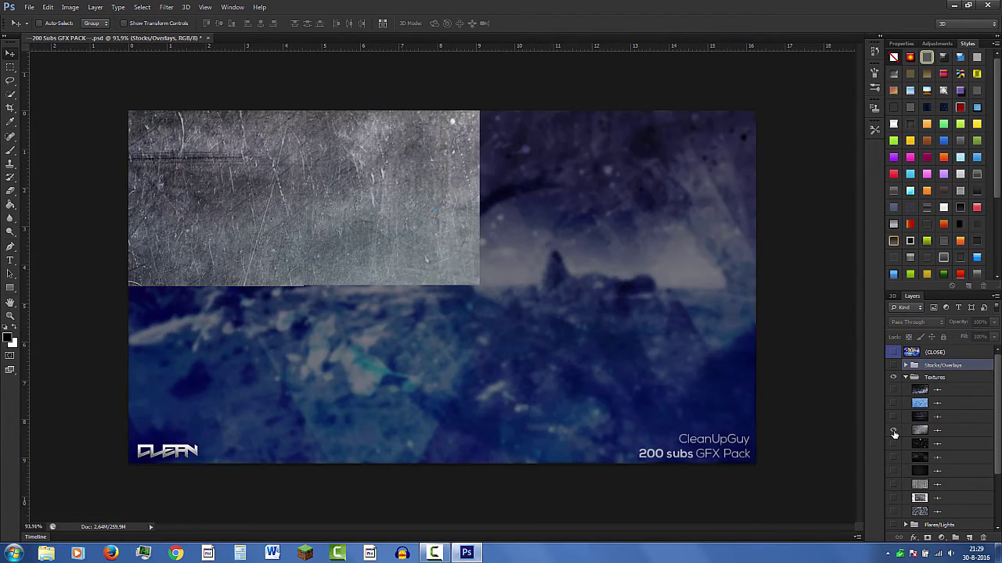
{"action": "left_click", "coordinate": [893, 431]}
Preview the water-droplet, grunge, hexagon, diamond-plate, broken-glass and pebbles textures, then hide Textures.
{"action": "left_click", "coordinate": [894, 444]}
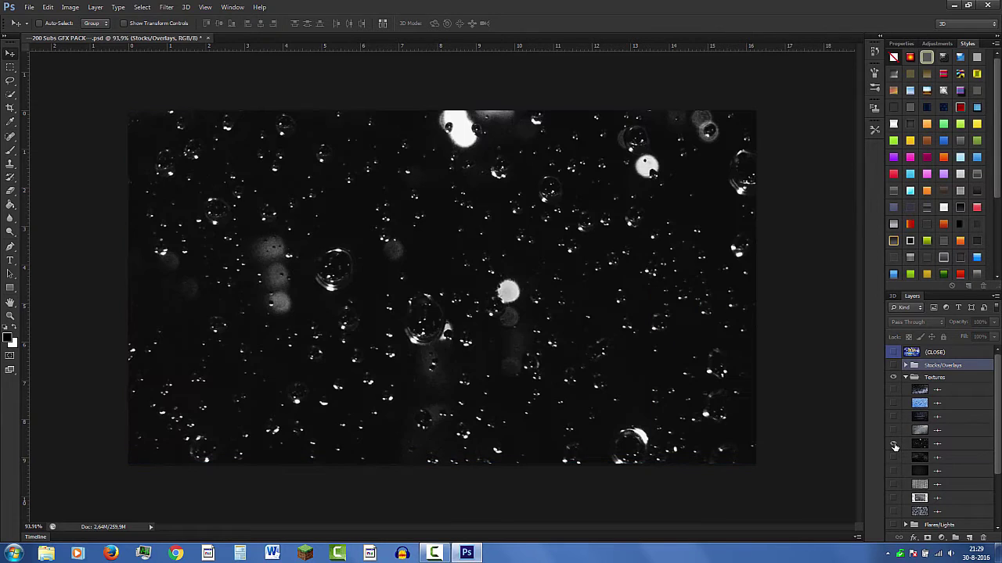
{"action": "left_click", "coordinate": [895, 445]}
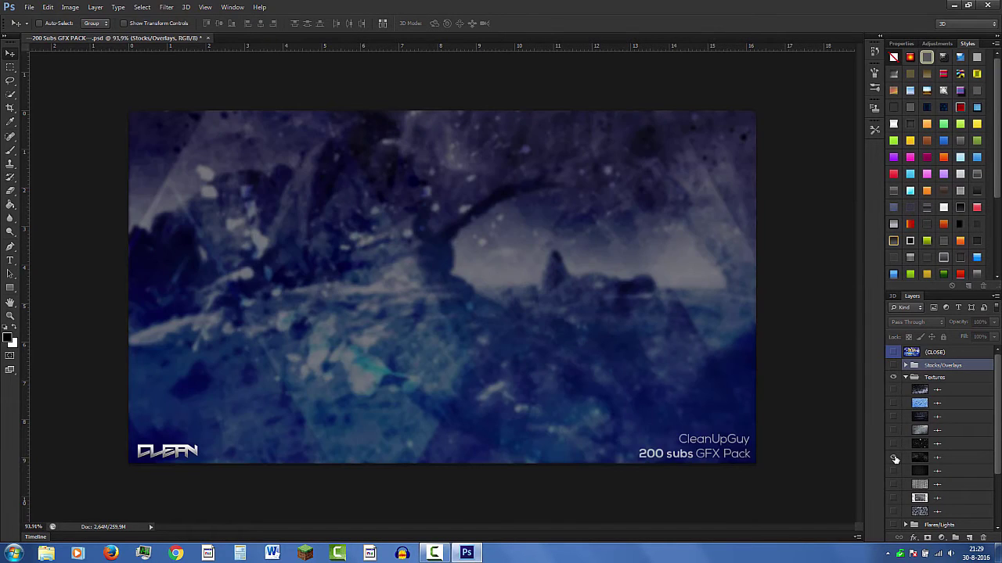
{"action": "left_click", "coordinate": [894, 458]}
{"action": "left_click", "coordinate": [895, 459]}
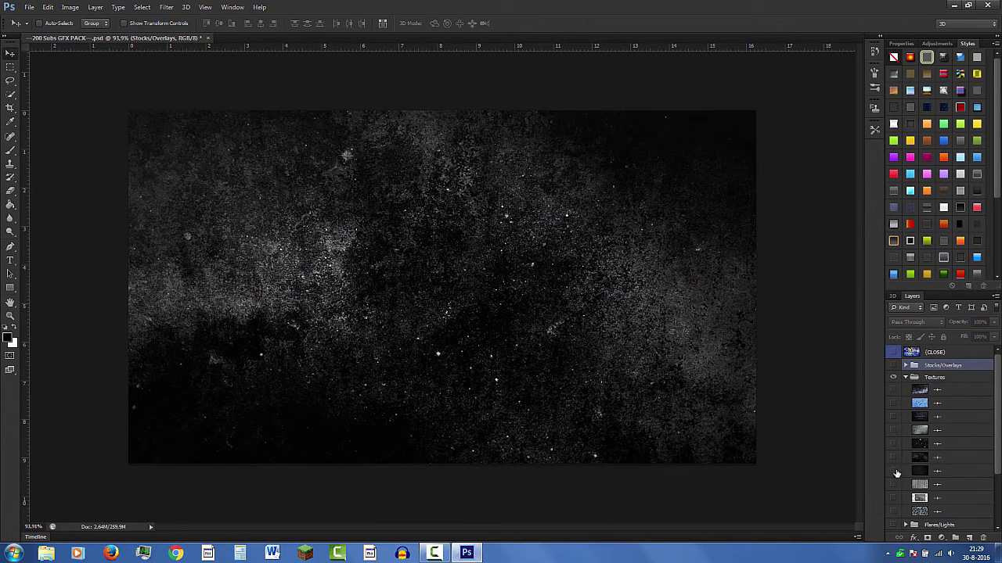
{"action": "left_click", "coordinate": [894, 472]}
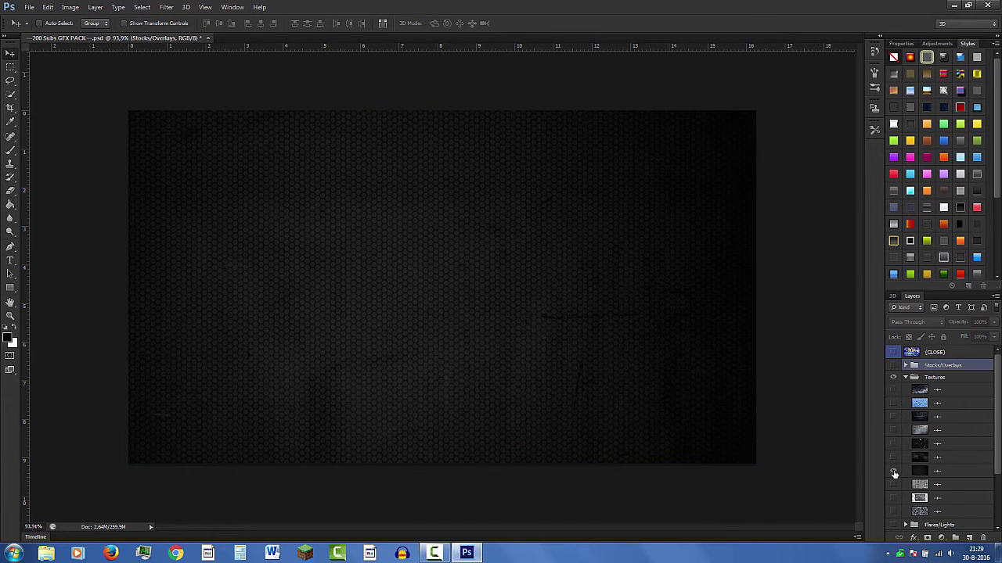
{"action": "left_click", "coordinate": [895, 472]}
{"action": "left_click", "coordinate": [895, 485]}
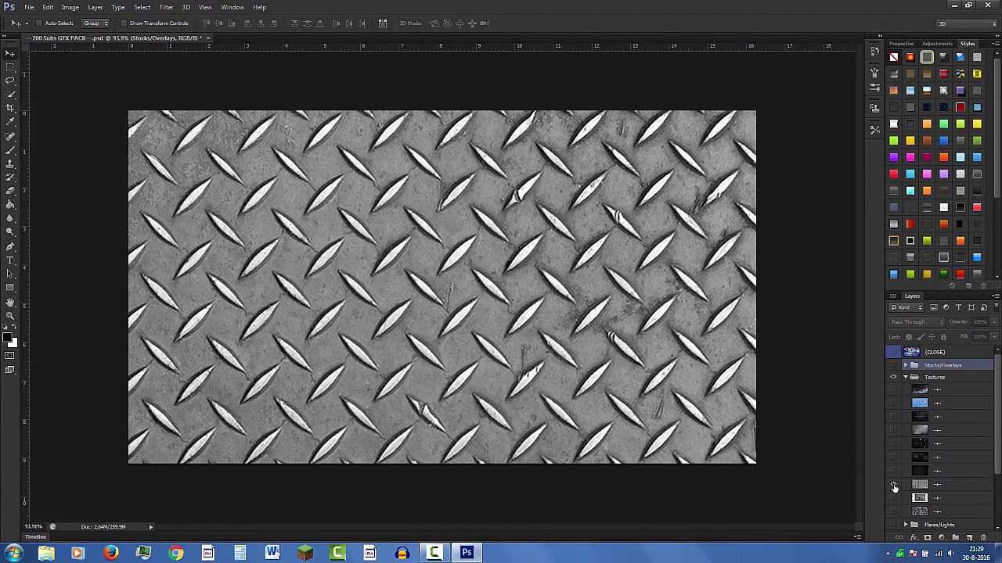
{"action": "left_click", "coordinate": [894, 485]}
{"action": "left_click", "coordinate": [894, 498]}
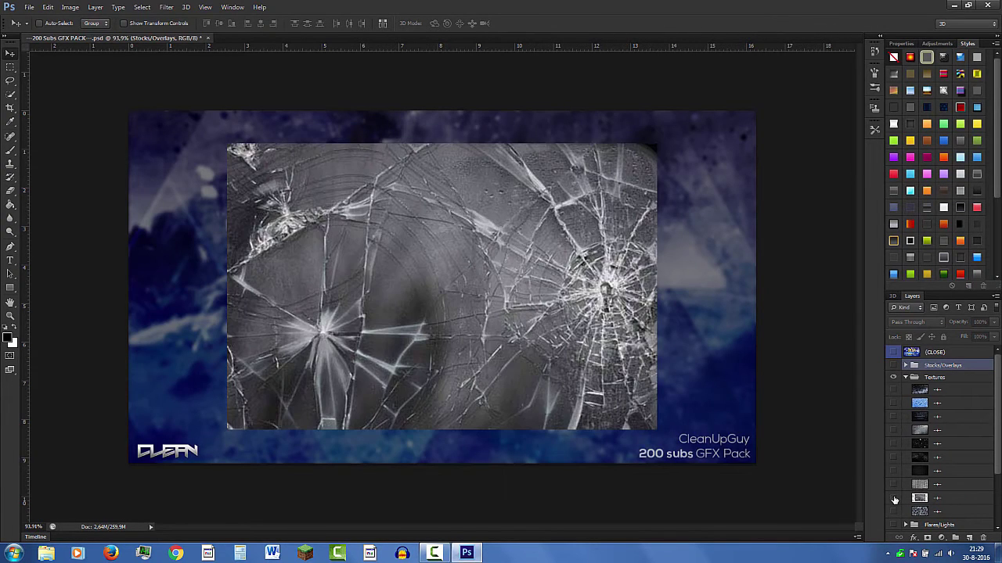
{"action": "left_click", "coordinate": [894, 499]}
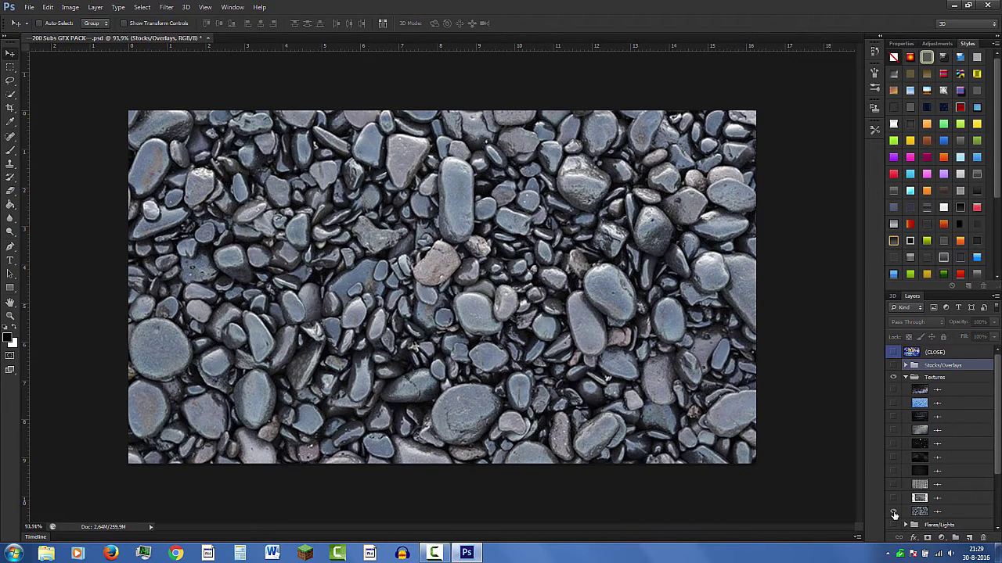
{"action": "left_click", "coordinate": [893, 377]}
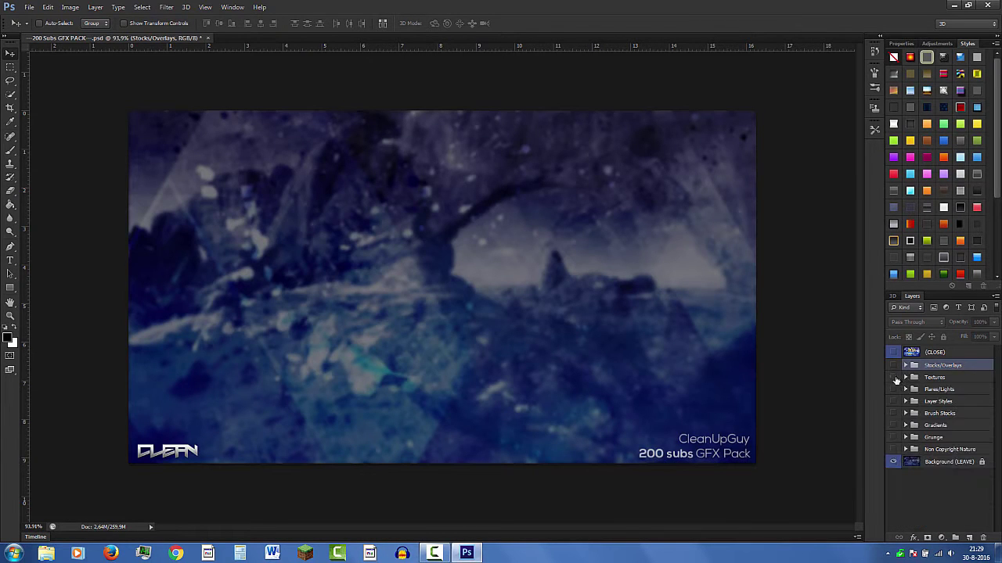
Expand Flares/Lights and preview the light-burst, blue streak, white burst and orange glow flares.
{"action": "left_click", "coordinate": [905, 389]}
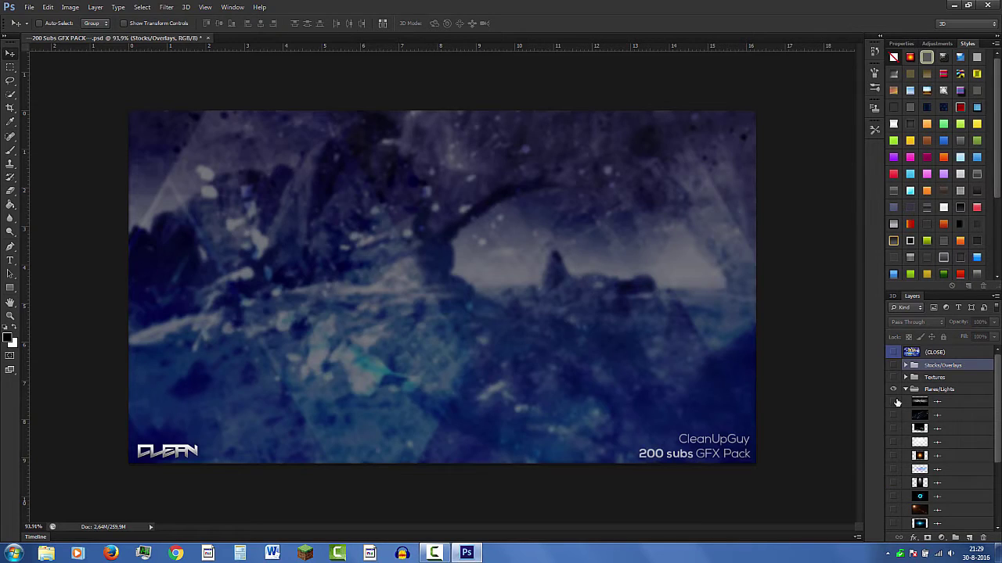
{"action": "left_click", "coordinate": [894, 401]}
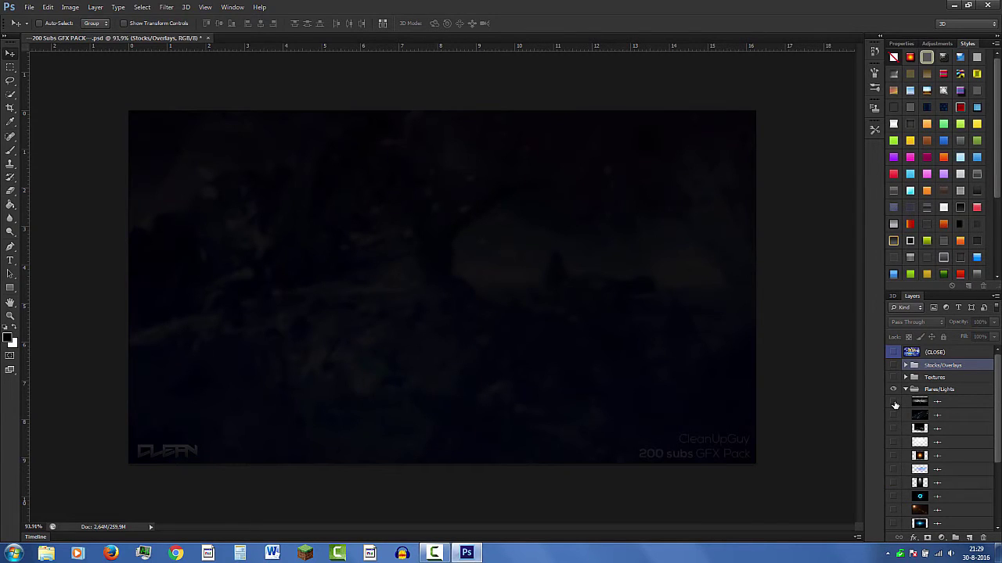
{"action": "left_click", "coordinate": [895, 402]}
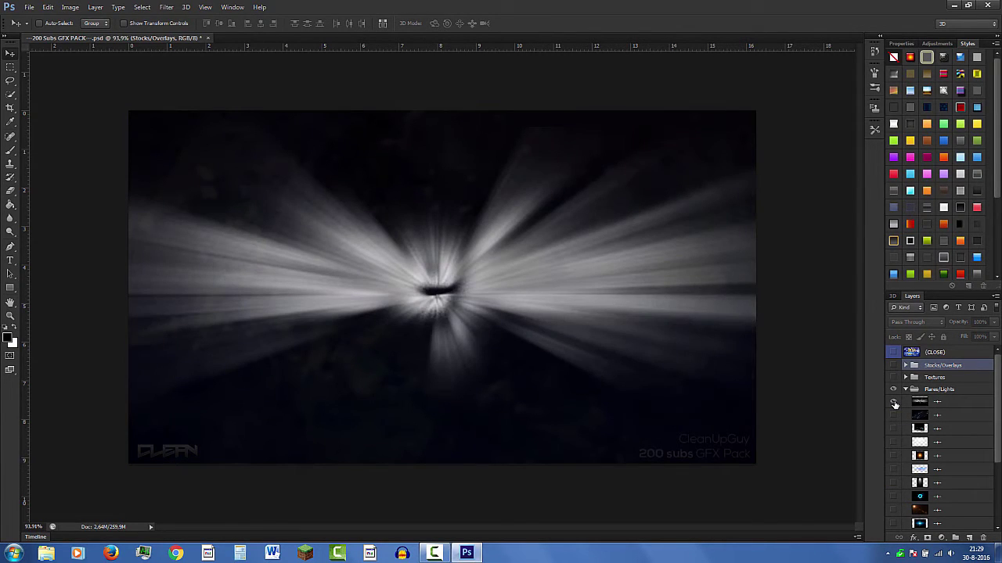
{"action": "left_click", "coordinate": [895, 403]}
{"action": "left_click", "coordinate": [895, 415]}
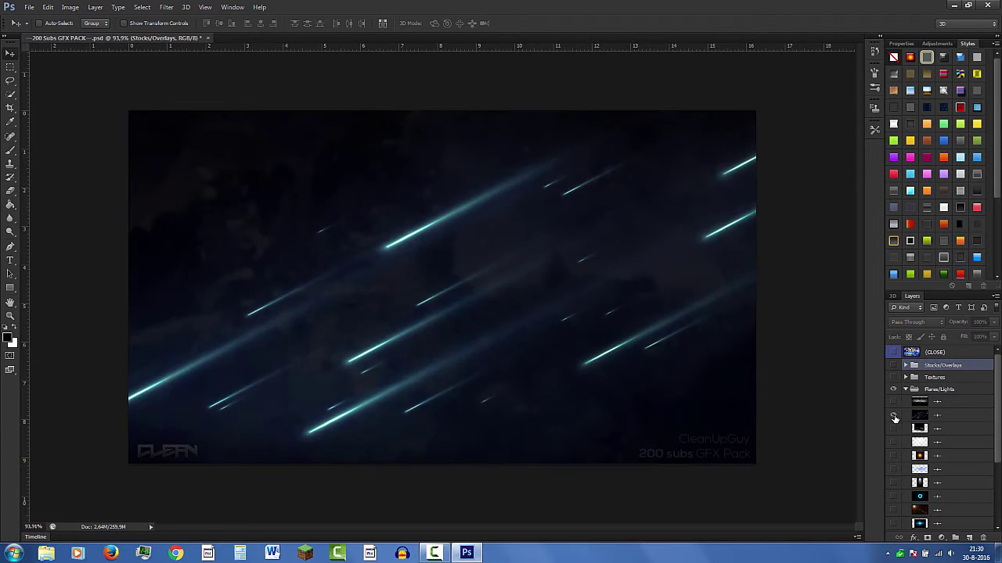
{"action": "left_click", "coordinate": [895, 416]}
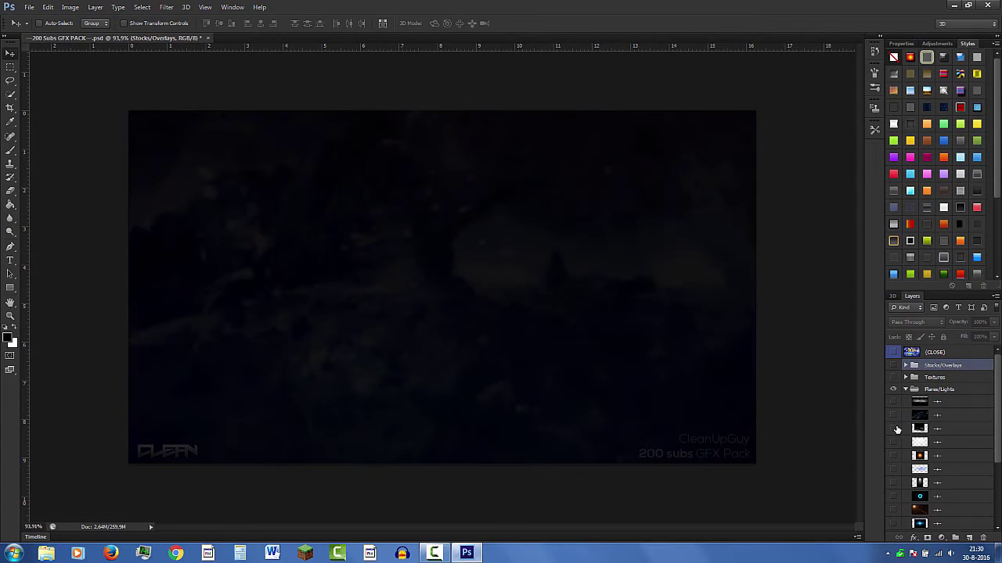
{"action": "left_click", "coordinate": [895, 429]}
{"action": "left_click", "coordinate": [895, 429]}
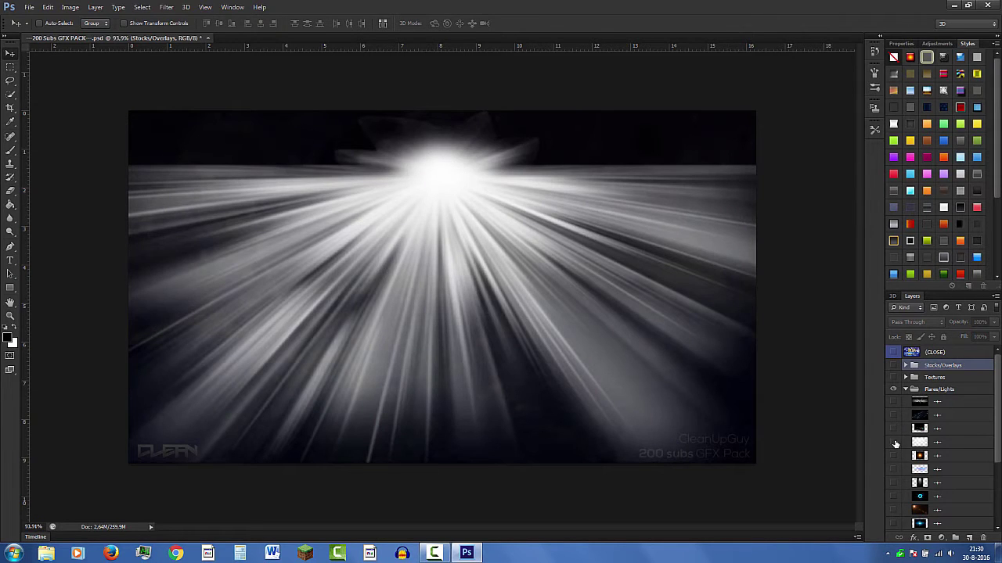
{"action": "left_click", "coordinate": [894, 442]}
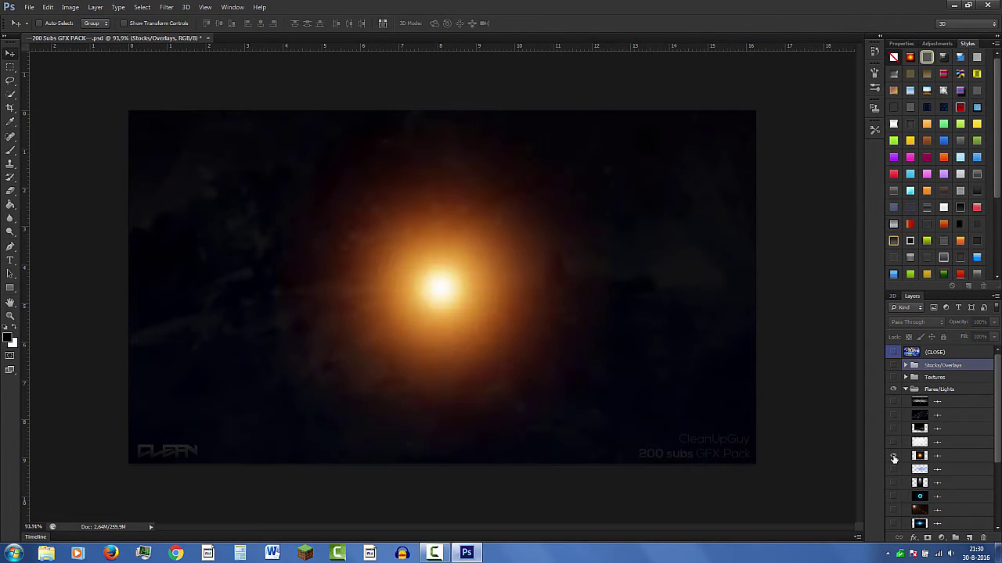
{"action": "left_click", "coordinate": [894, 457]}
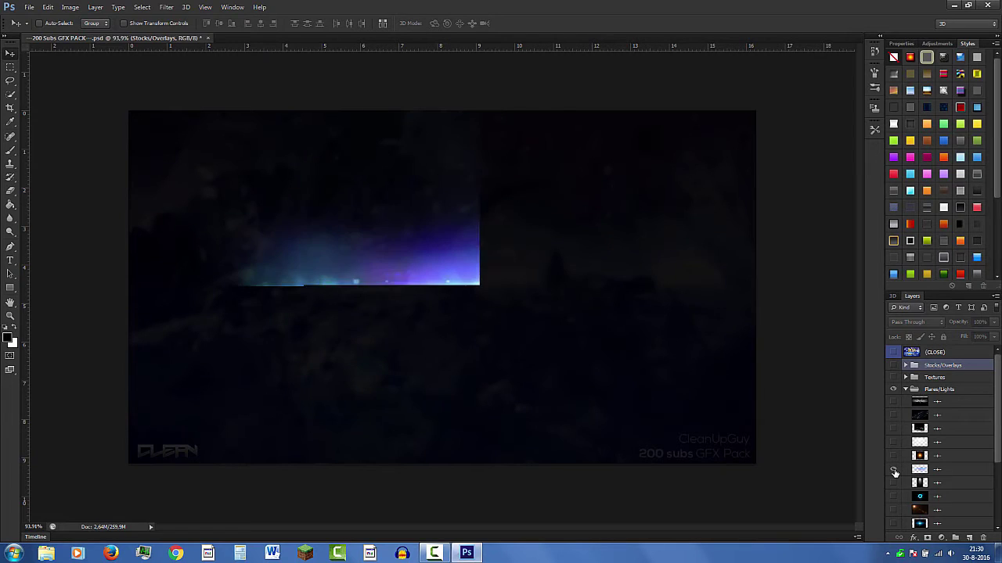
{"action": "left_click", "coordinate": [894, 470]}
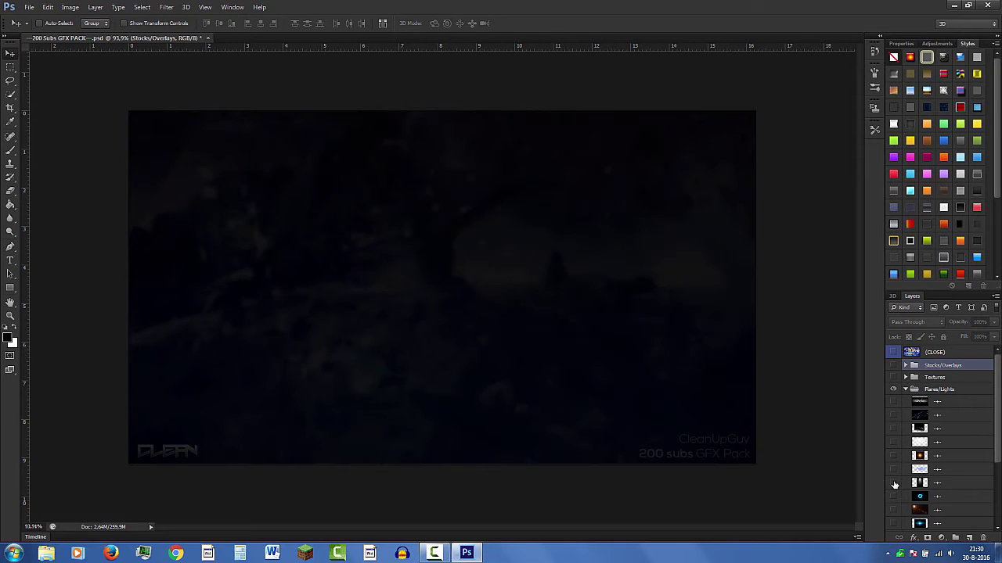
Preview the light-beam, particle sphere, orange lens, starburst and blue lens flares, then collapse the group.
{"action": "left_click", "coordinate": [894, 484]}
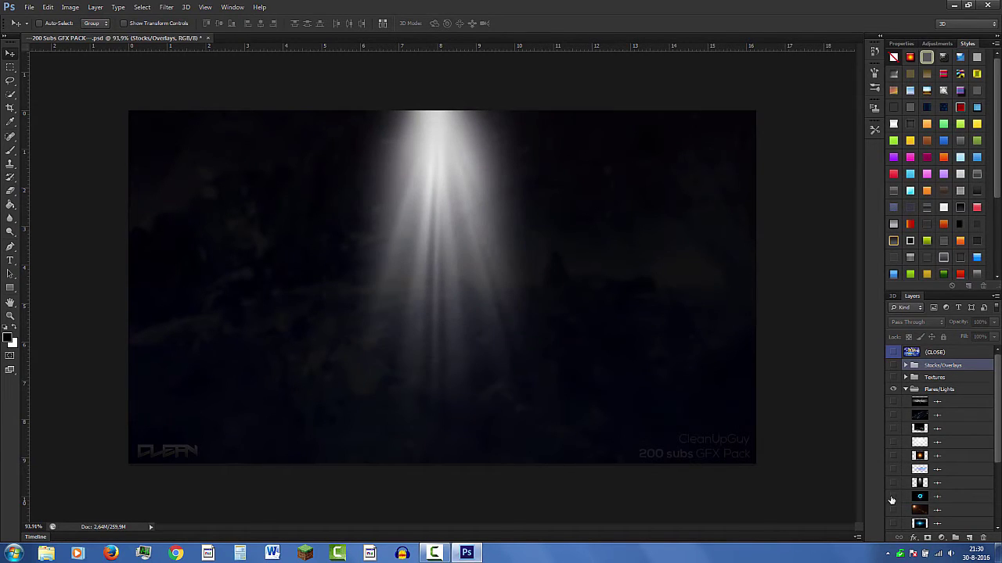
{"action": "left_click", "coordinate": [895, 497]}
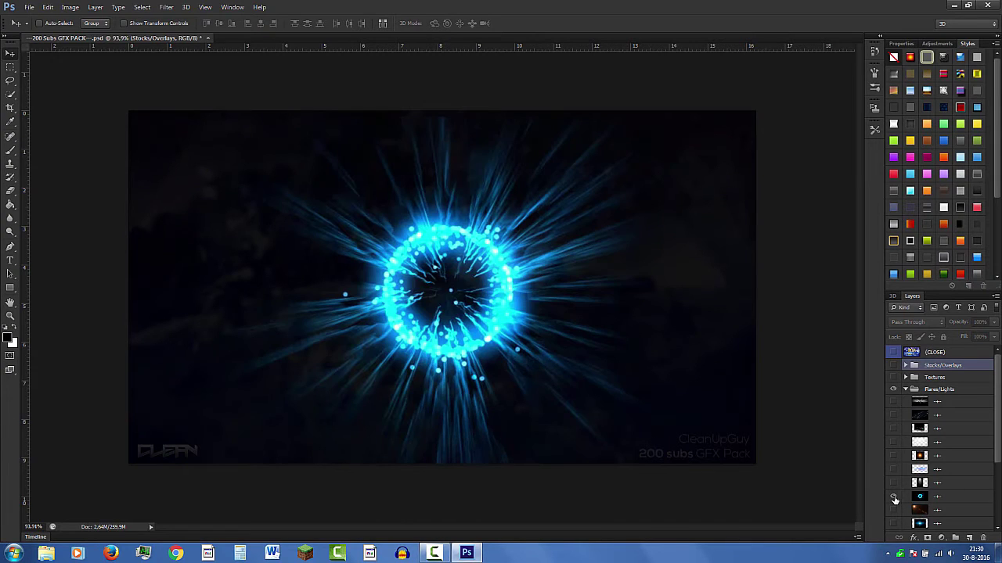
{"action": "left_click", "coordinate": [895, 498]}
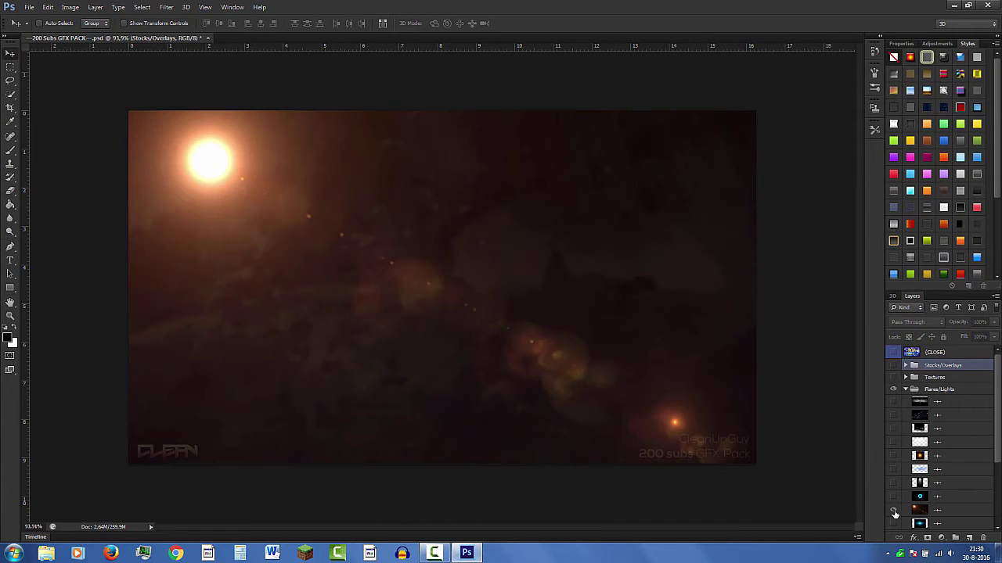
{"action": "left_click", "coordinate": [895, 511]}
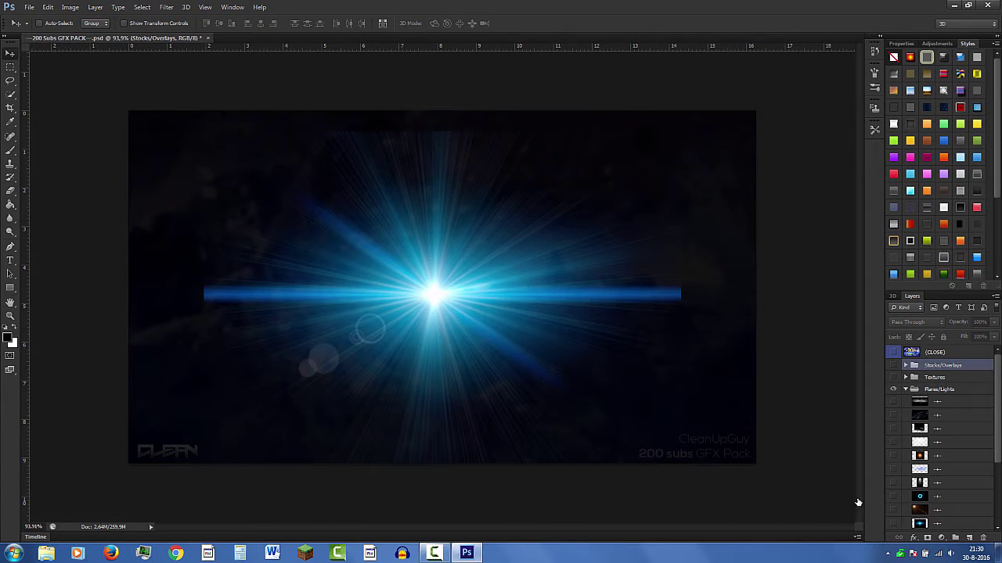
{"action": "left_click", "coordinate": [894, 525]}
{"action": "scroll", "coordinate": [791, 414], "scroll_direction": "down", "scroll_amount": 1}
{"action": "scroll", "coordinate": [955, 439], "scroll_direction": "down", "scroll_amount": 1}
{"action": "scroll", "coordinate": [954, 438], "scroll_direction": "down", "scroll_amount": 2}
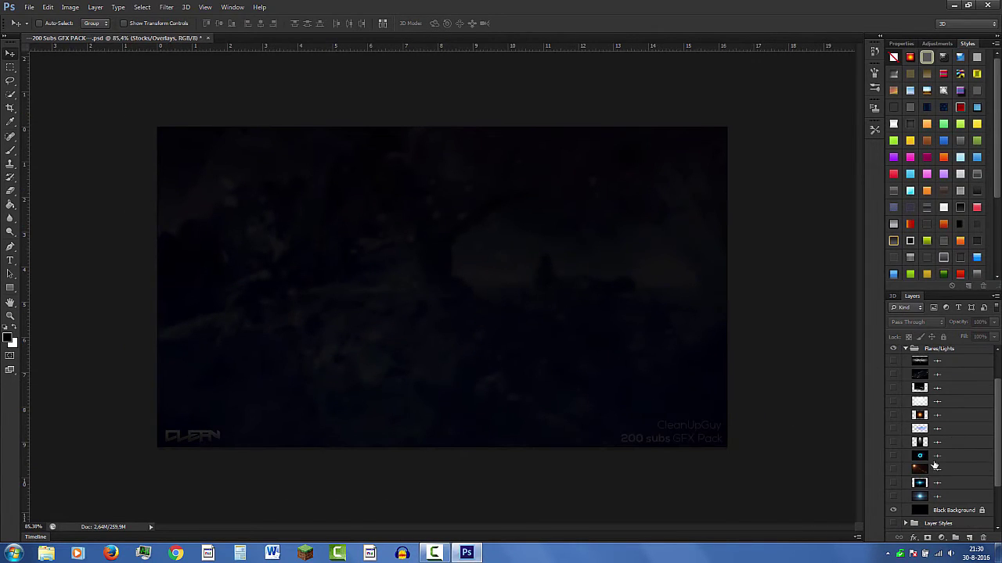
{"action": "left_click", "coordinate": [894, 498]}
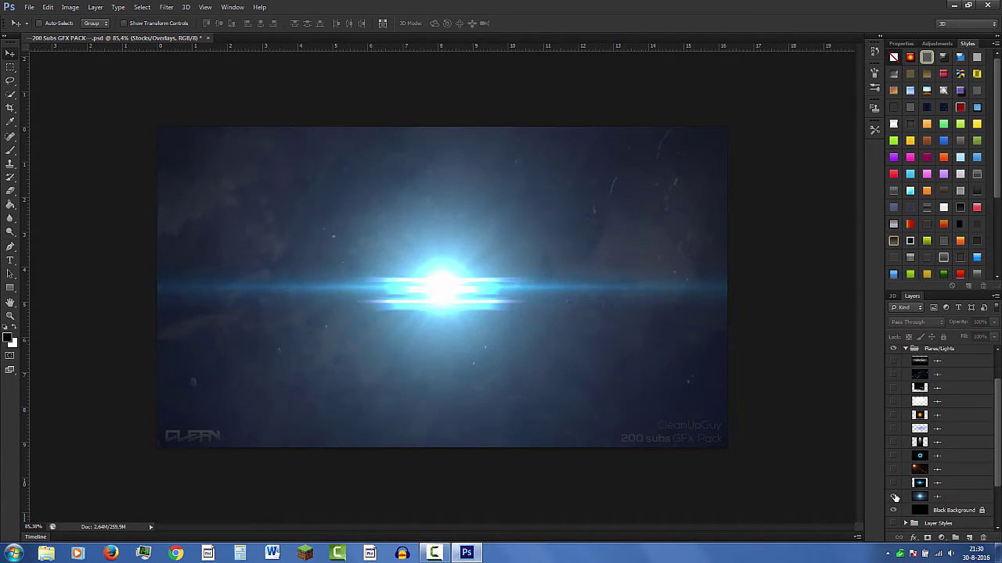
{"action": "left_click", "coordinate": [895, 497]}
{"action": "scroll", "coordinate": [896, 497], "scroll_direction": "up", "scroll_amount": 1}
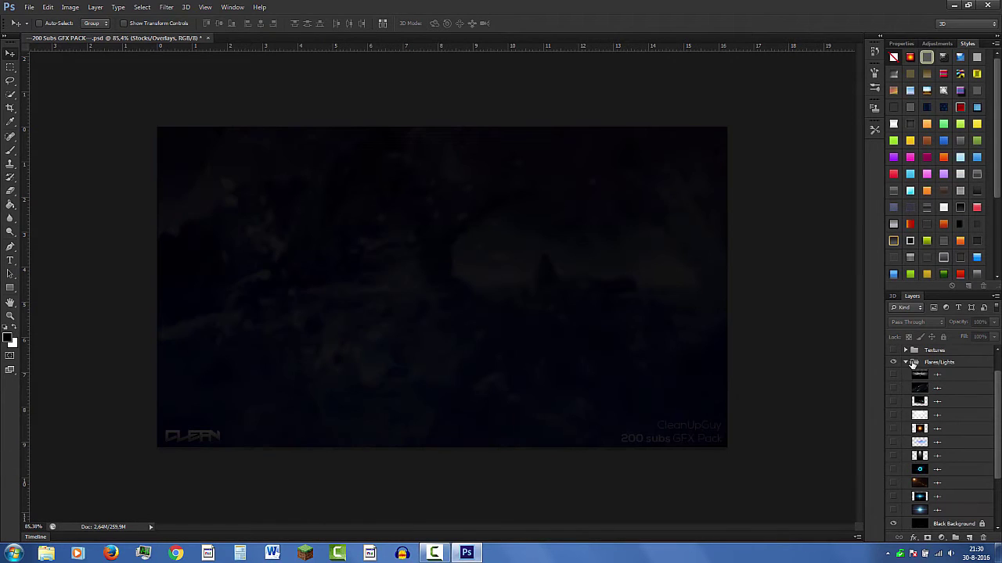
{"action": "left_click", "coordinate": [906, 365]}
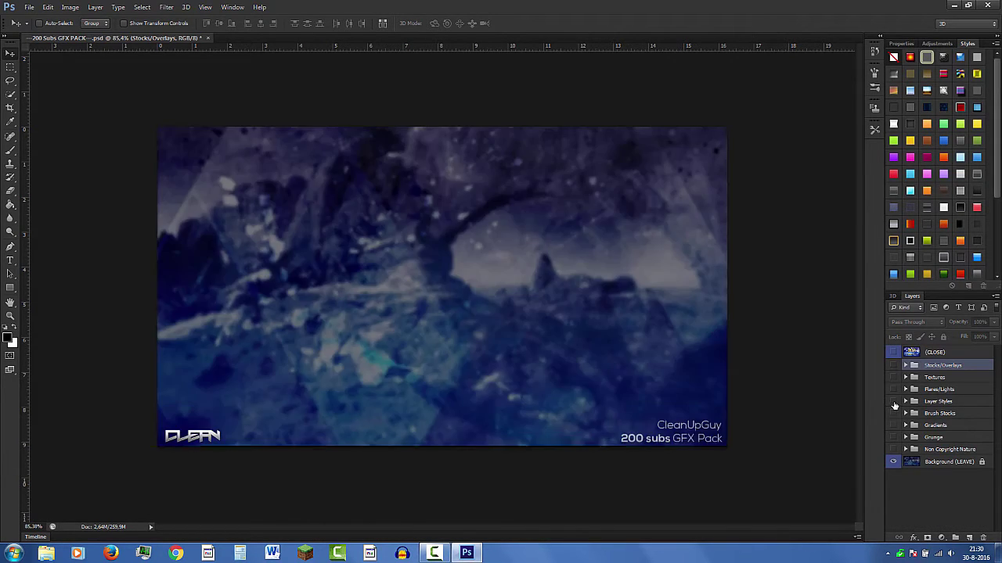
Turn on Layer Styles and toggle the blue, white and red CLEANUPGUY text layers.
{"action": "left_click", "coordinate": [895, 402]}
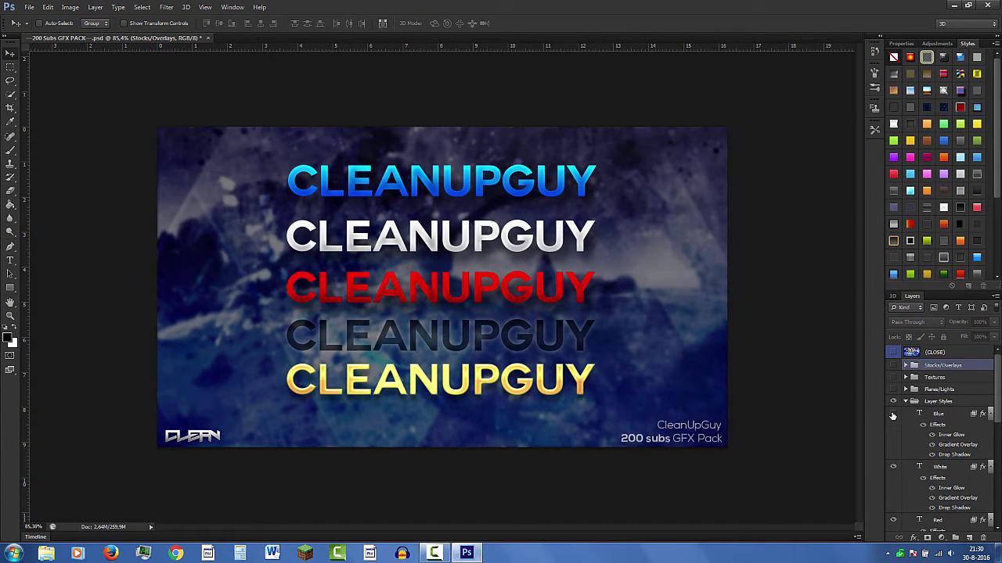
{"action": "left_click", "coordinate": [892, 415]}
{"action": "left_click", "coordinate": [892, 414]}
{"action": "left_click", "coordinate": [893, 467]}
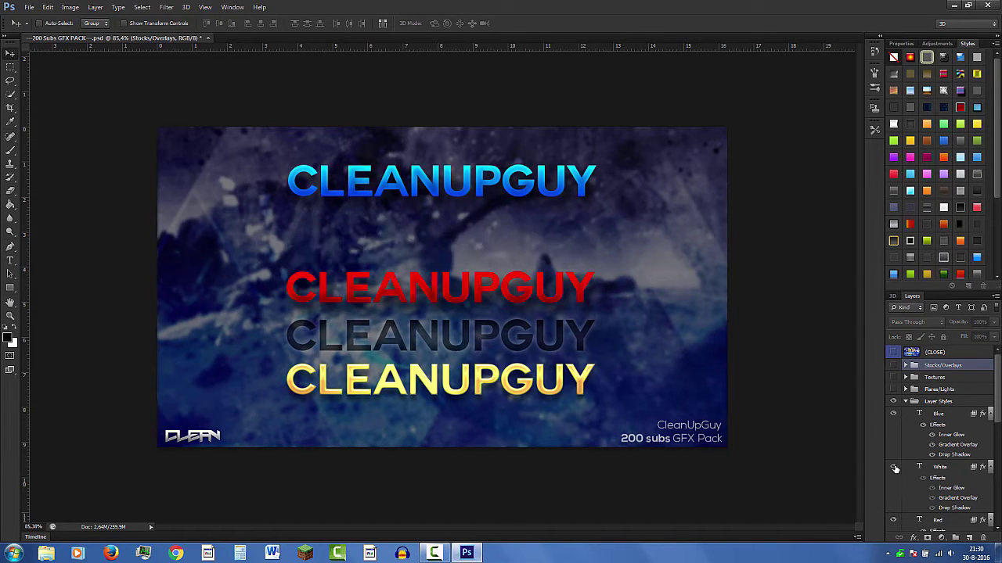
{"action": "left_click", "coordinate": [894, 468]}
{"action": "scroll", "coordinate": [895, 467], "scroll_direction": "down", "scroll_amount": 2}
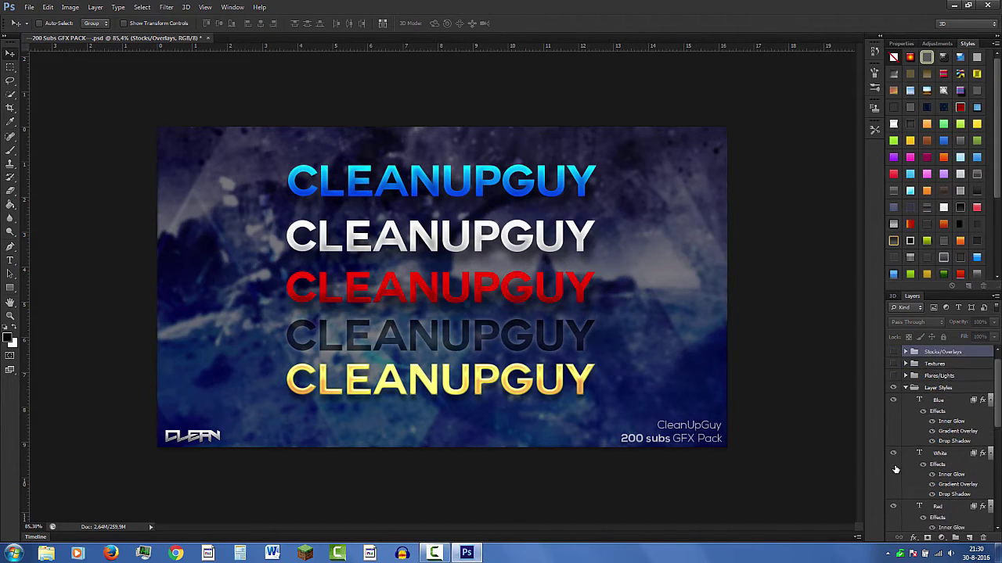
{"action": "scroll", "coordinate": [896, 467], "scroll_direction": "down", "scroll_amount": 2}
{"action": "left_click", "coordinate": [895, 468]}
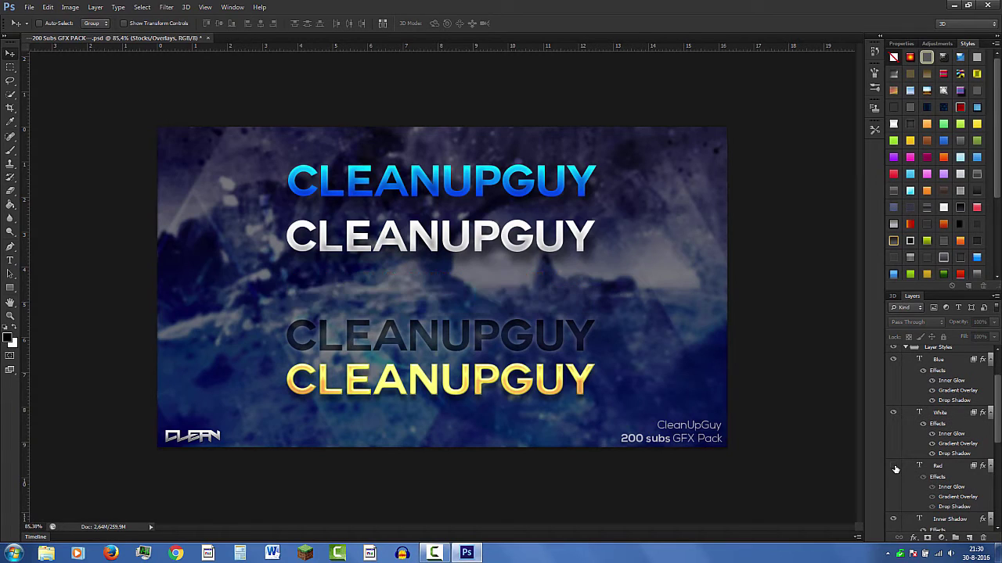
{"action": "left_click", "coordinate": [895, 468]}
Toggle the dark Inner Shadow and GOLD text styles, then collapse and hide Layer Styles.
{"action": "scroll", "coordinate": [895, 470], "scroll_direction": "down", "scroll_amount": 1}
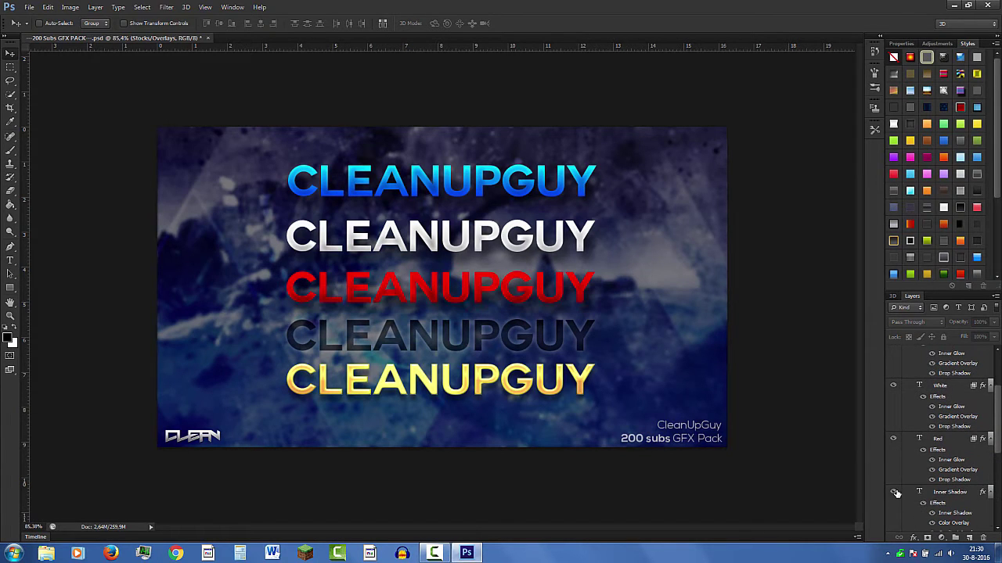
{"action": "left_click", "coordinate": [894, 493]}
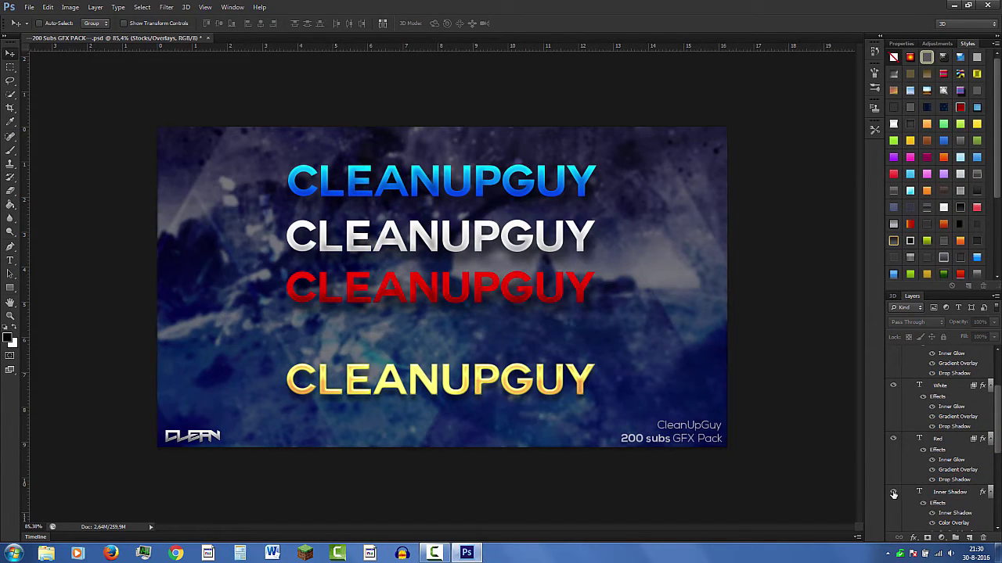
{"action": "left_click", "coordinate": [894, 493]}
{"action": "scroll", "coordinate": [894, 485], "scroll_direction": "down", "scroll_amount": 3}
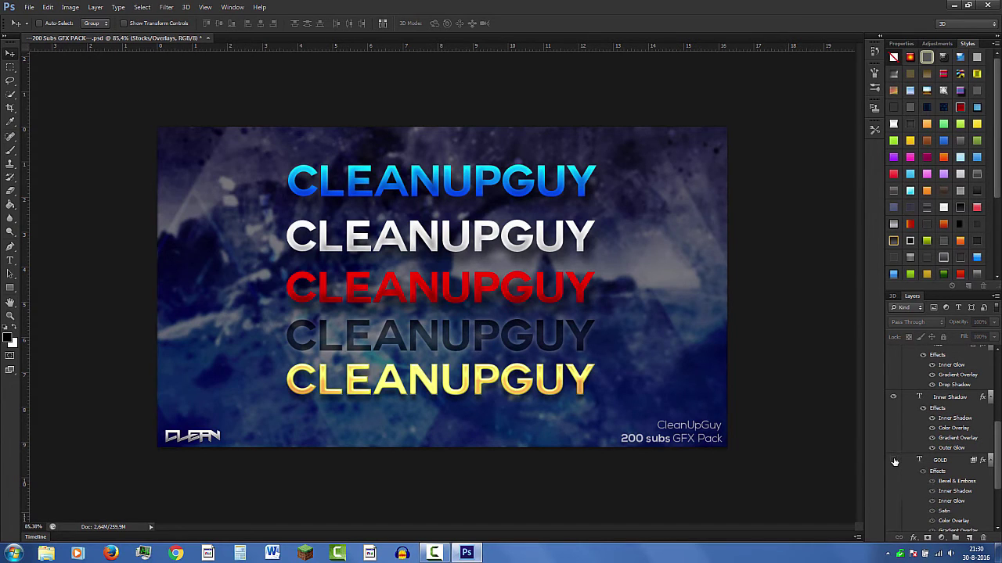
{"action": "left_click", "coordinate": [894, 461]}
{"action": "scroll", "coordinate": [900, 438], "scroll_direction": "up", "scroll_amount": 5}
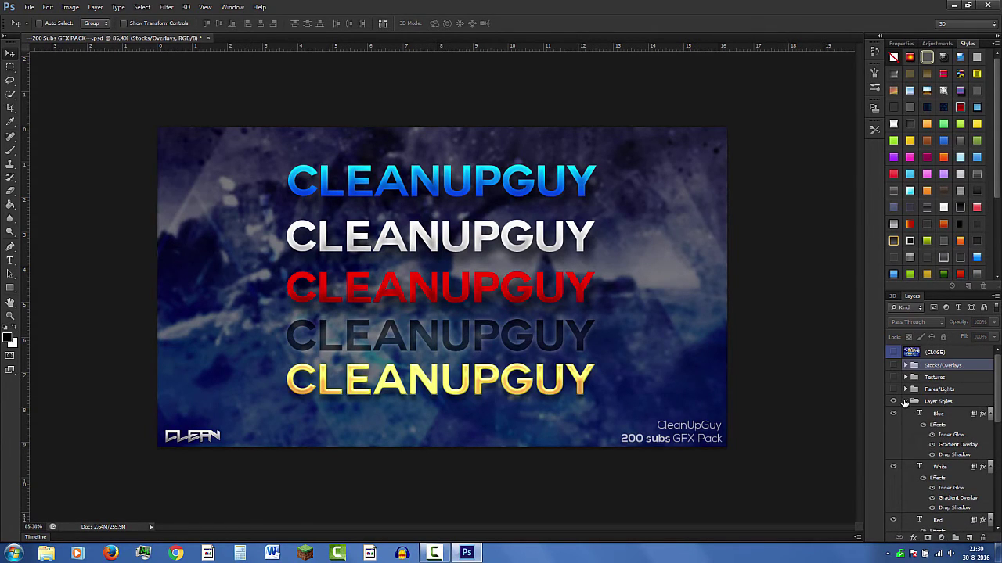
{"action": "left_click", "coordinate": [904, 401]}
{"action": "left_click", "coordinate": [894, 401]}
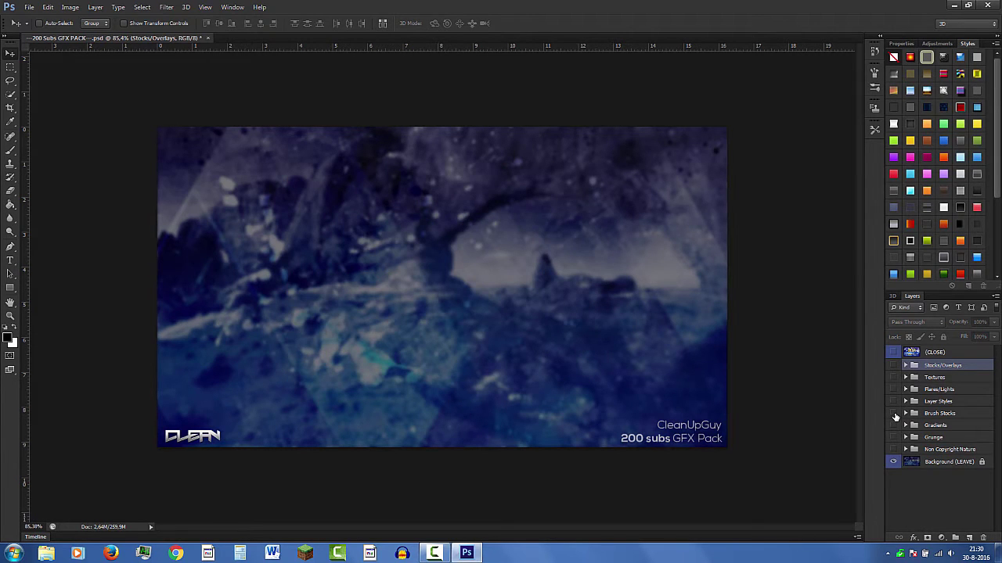
Turn on and expand Brush Stocks, previewing the ink-splatter, diagonal streak, large stroke and splinter brushes.
{"action": "left_click", "coordinate": [894, 414]}
{"action": "left_click", "coordinate": [905, 414]}
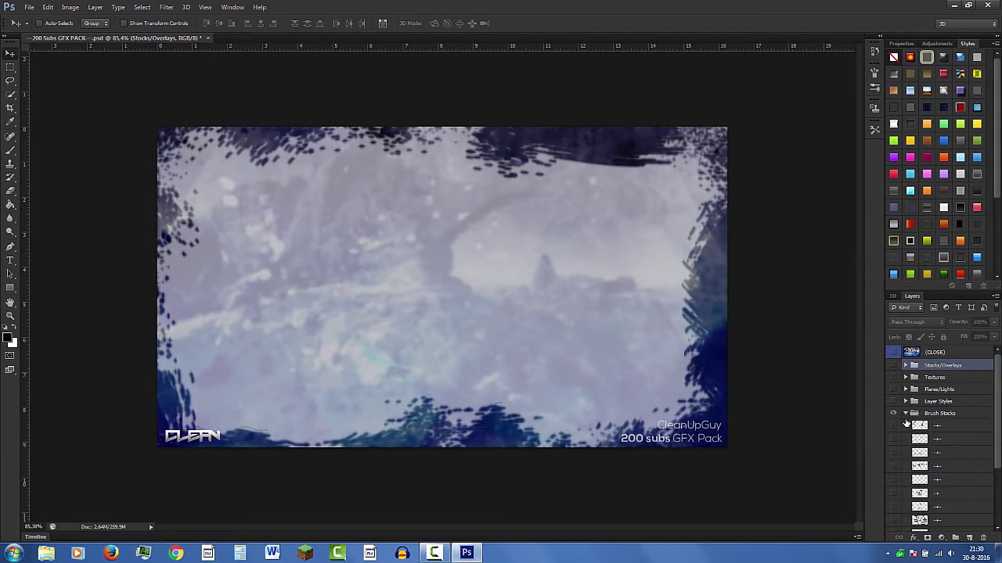
{"action": "scroll", "coordinate": [906, 419], "scroll_direction": "down", "scroll_amount": 1}
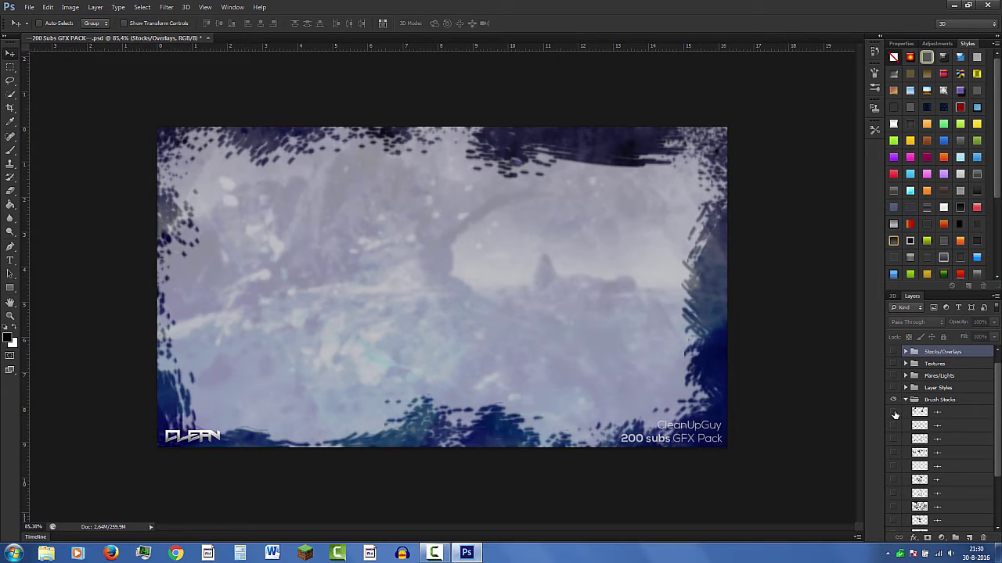
{"action": "left_click", "coordinate": [894, 414]}
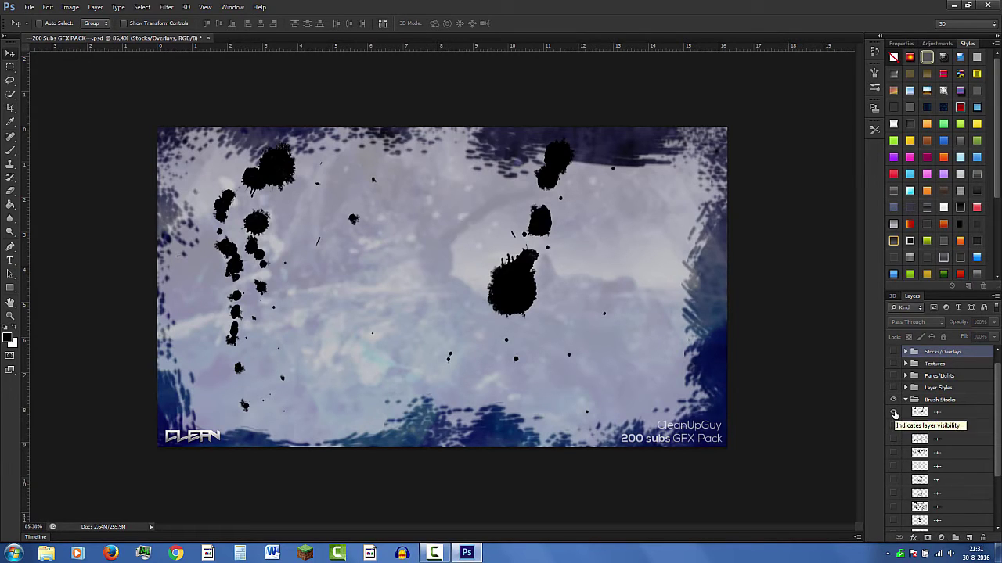
{"action": "left_click", "coordinate": [895, 413]}
{"action": "left_click", "coordinate": [894, 427]}
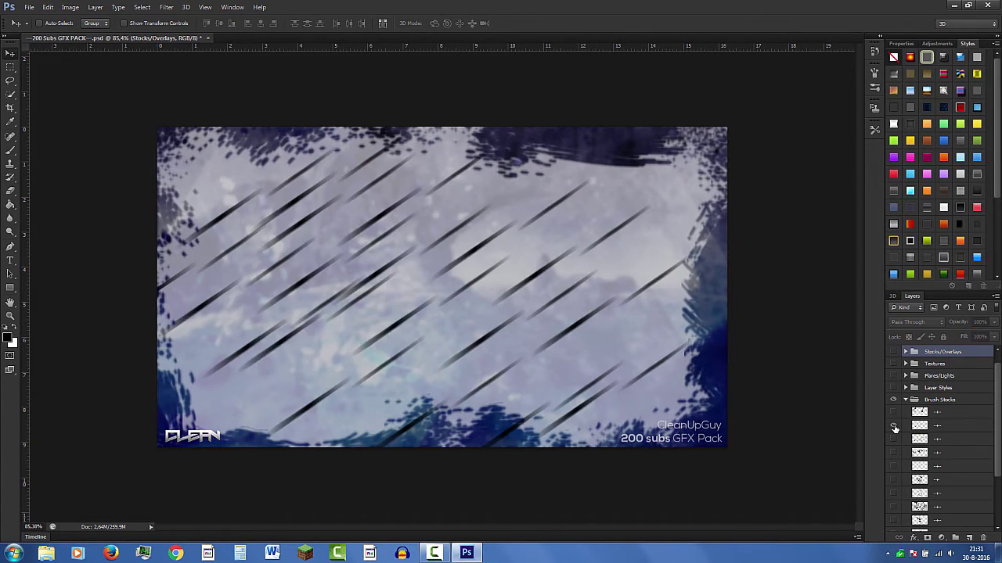
{"action": "left_click", "coordinate": [895, 426]}
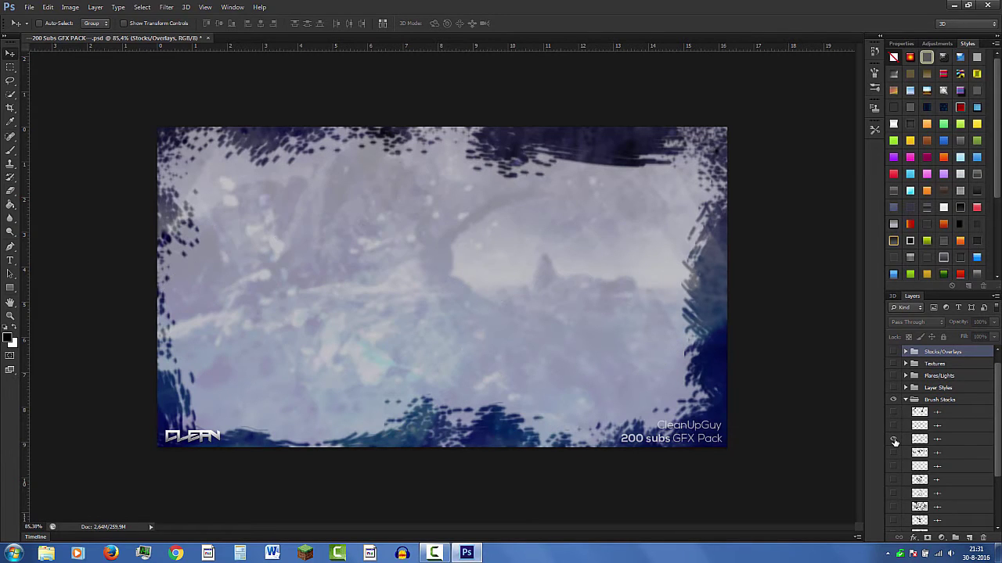
{"action": "left_click", "coordinate": [894, 441]}
{"action": "left_click", "coordinate": [894, 468]}
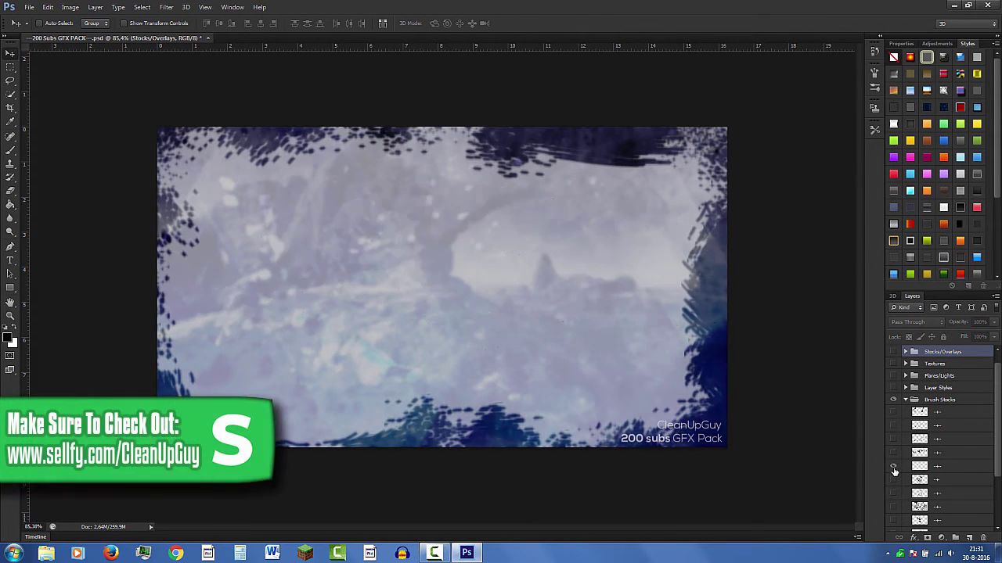
{"action": "left_click", "coordinate": [894, 468]}
{"action": "left_click", "coordinate": [895, 468]}
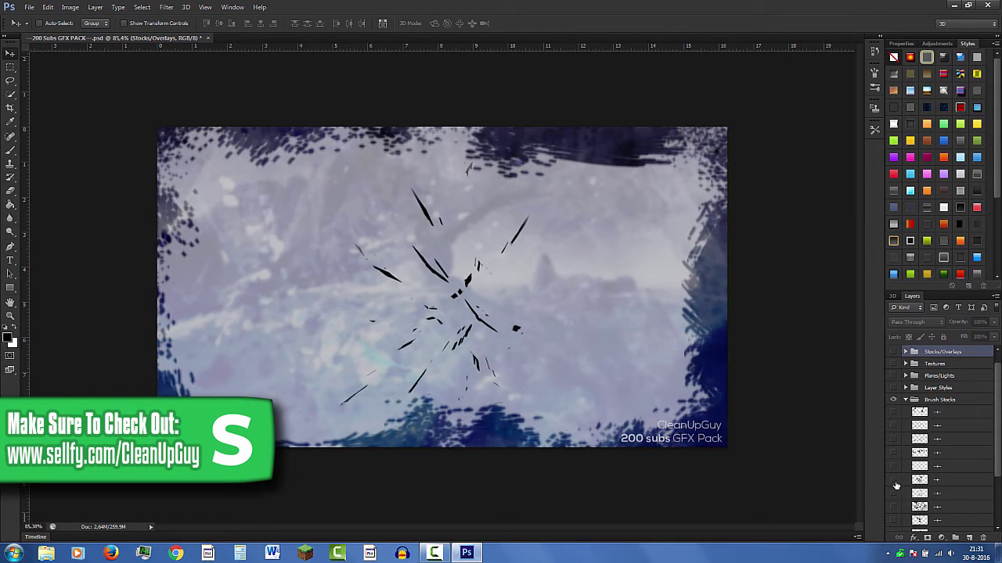
Preview the black squares, blob, circuit and splatter brush layers, then collapse Brush Stocks.
{"action": "left_click", "coordinate": [895, 480]}
{"action": "left_click", "coordinate": [896, 479]}
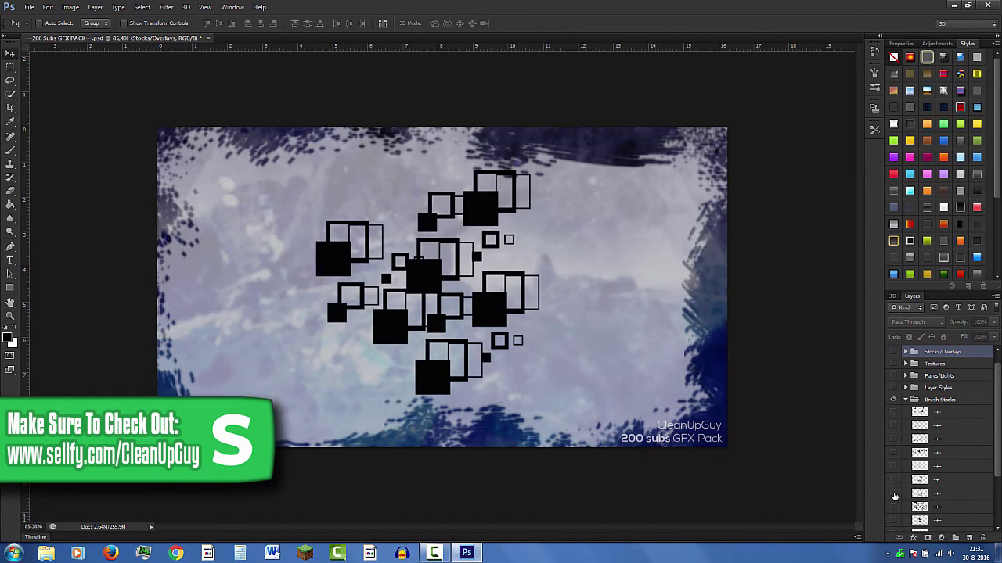
{"action": "left_click", "coordinate": [895, 493]}
{"action": "left_click", "coordinate": [895, 493]}
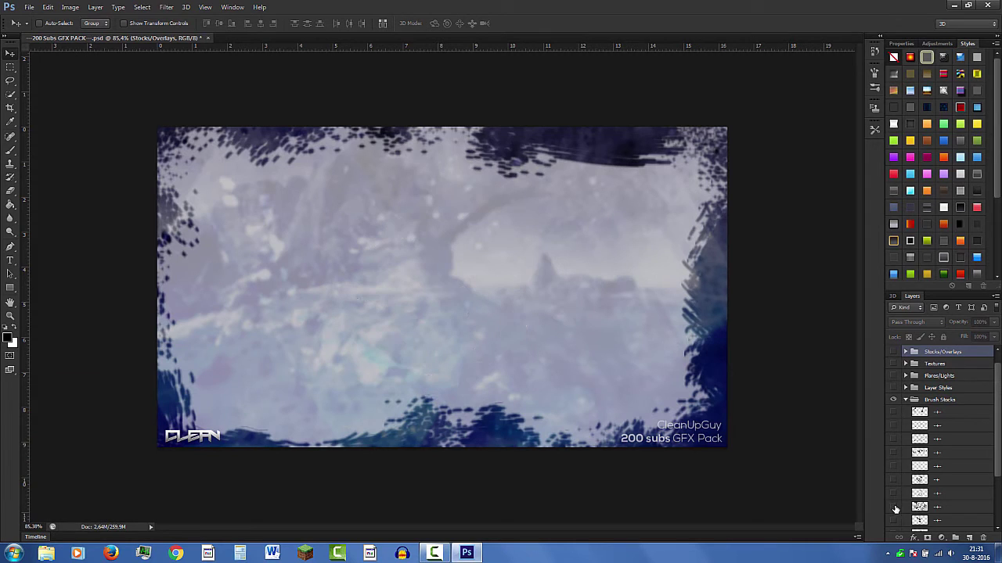
{"action": "left_click", "coordinate": [895, 507]}
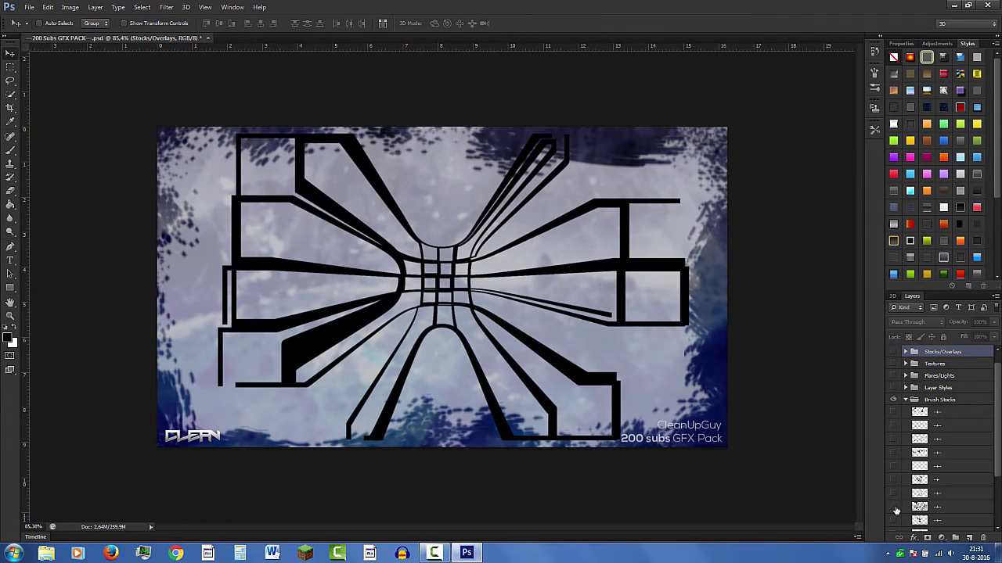
{"action": "left_click", "coordinate": [895, 507]}
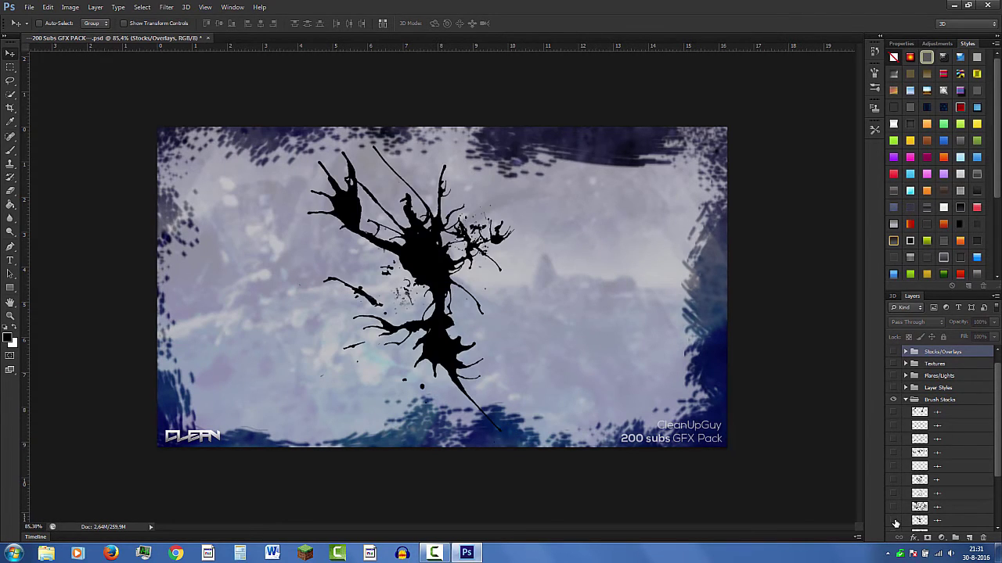
{"action": "left_click", "coordinate": [895, 521]}
{"action": "left_click", "coordinate": [894, 521]}
{"action": "left_click", "coordinate": [895, 521]}
{"action": "scroll", "coordinate": [895, 508], "scroll_direction": "down", "scroll_amount": 2}
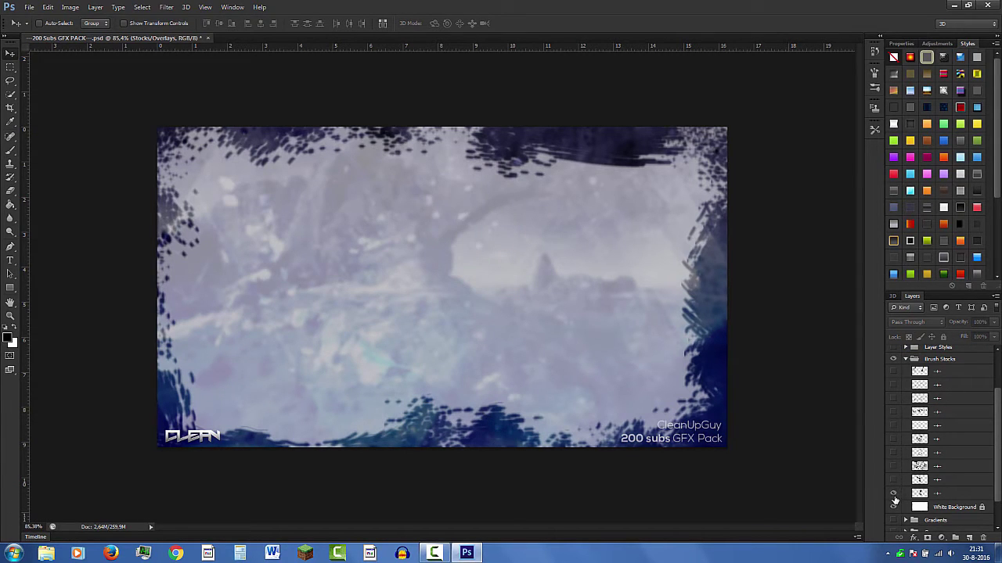
{"action": "left_click", "coordinate": [893, 494]}
{"action": "left_click", "coordinate": [893, 494]}
{"action": "left_click", "coordinate": [905, 359]}
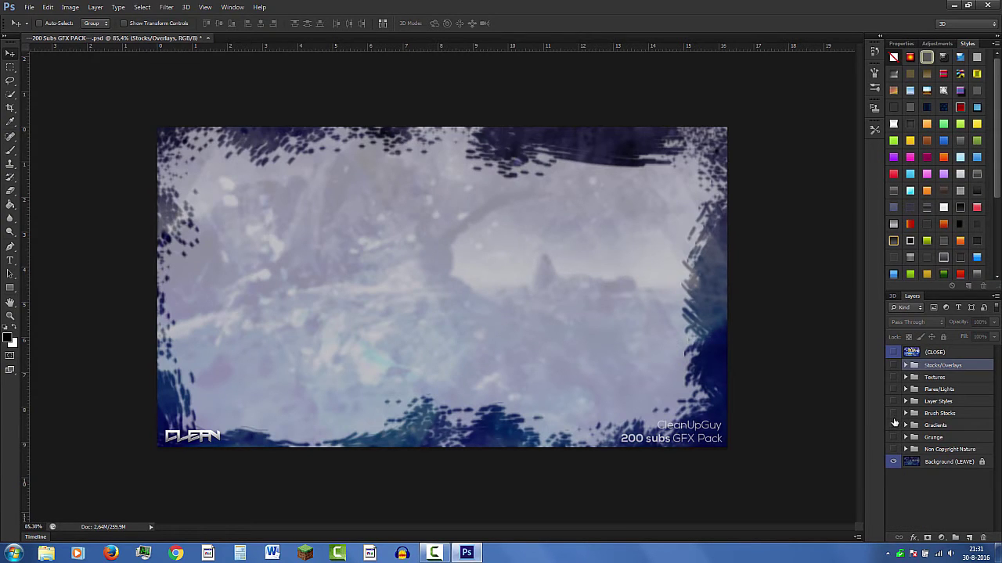
Show and expand the Gradients group, previewing the magenta, yellow and black-to-grey gradients in turn.
{"action": "left_click", "coordinate": [894, 425]}
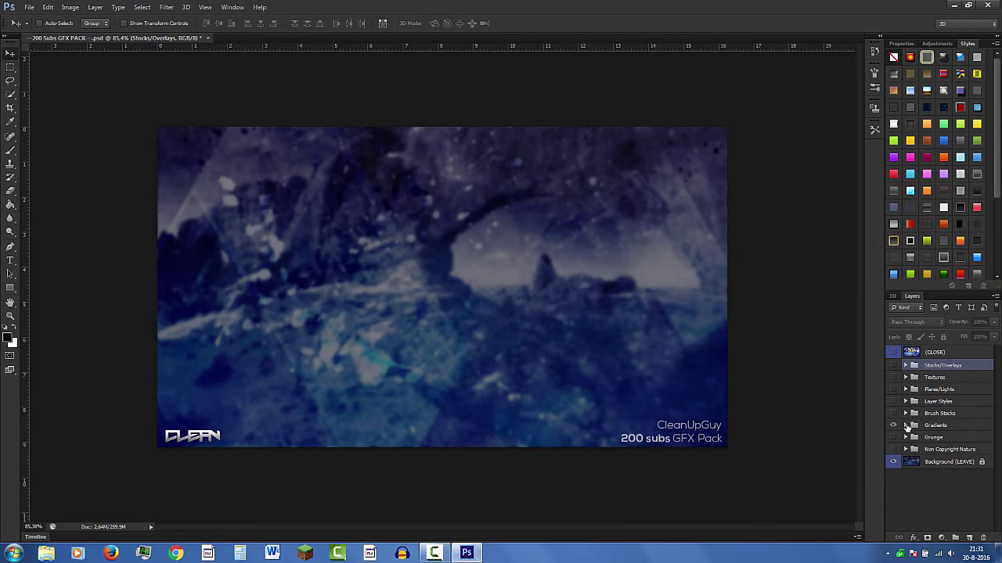
{"action": "left_click", "coordinate": [906, 426]}
{"action": "scroll", "coordinate": [900, 392], "scroll_direction": "down", "scroll_amount": 1}
{"action": "scroll", "coordinate": [900, 384], "scroll_direction": "down", "scroll_amount": 1}
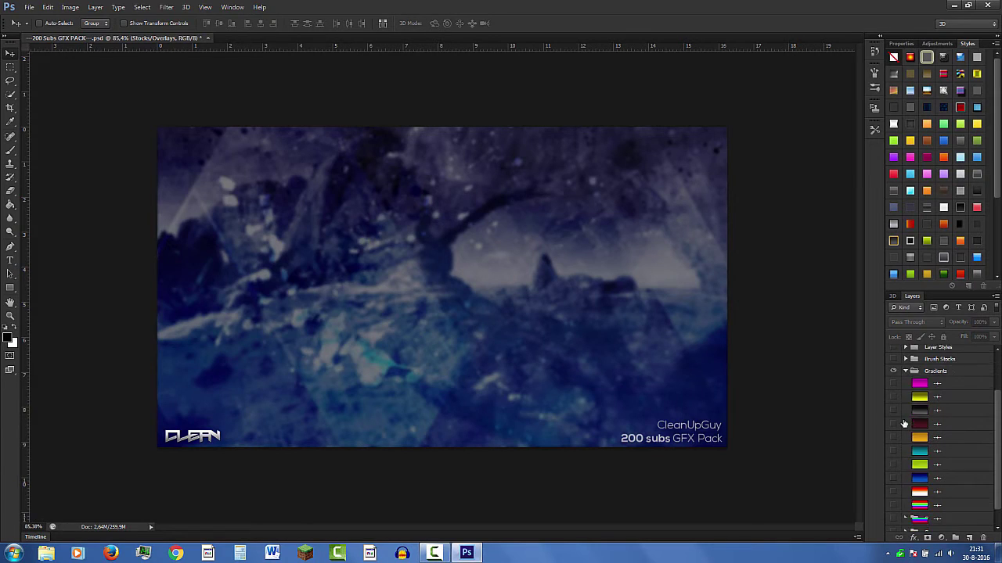
{"action": "scroll", "coordinate": [900, 380], "scroll_direction": "down", "scroll_amount": 1}
{"action": "left_click", "coordinate": [893, 370]}
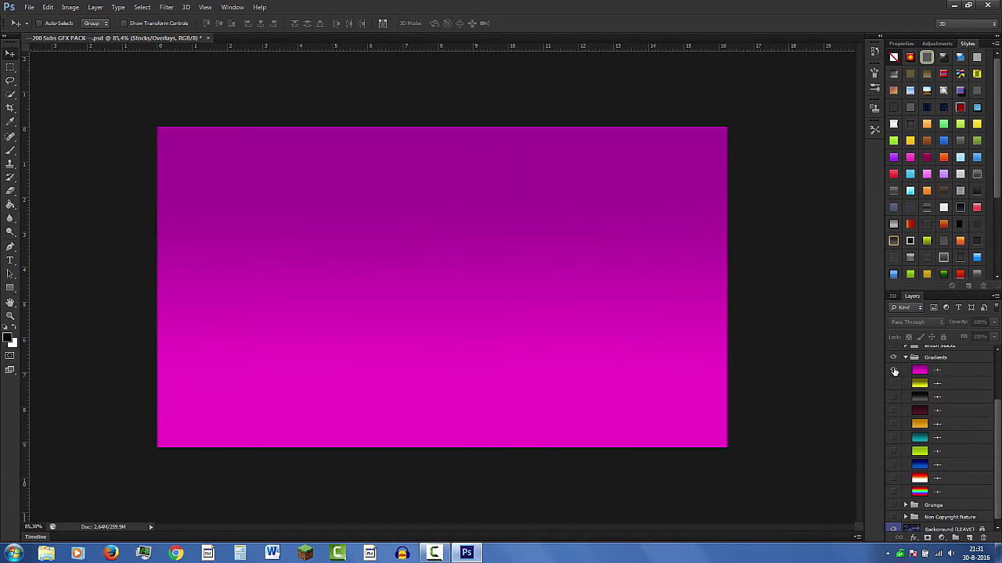
{"action": "left_click", "coordinate": [894, 370]}
{"action": "left_click", "coordinate": [895, 383]}
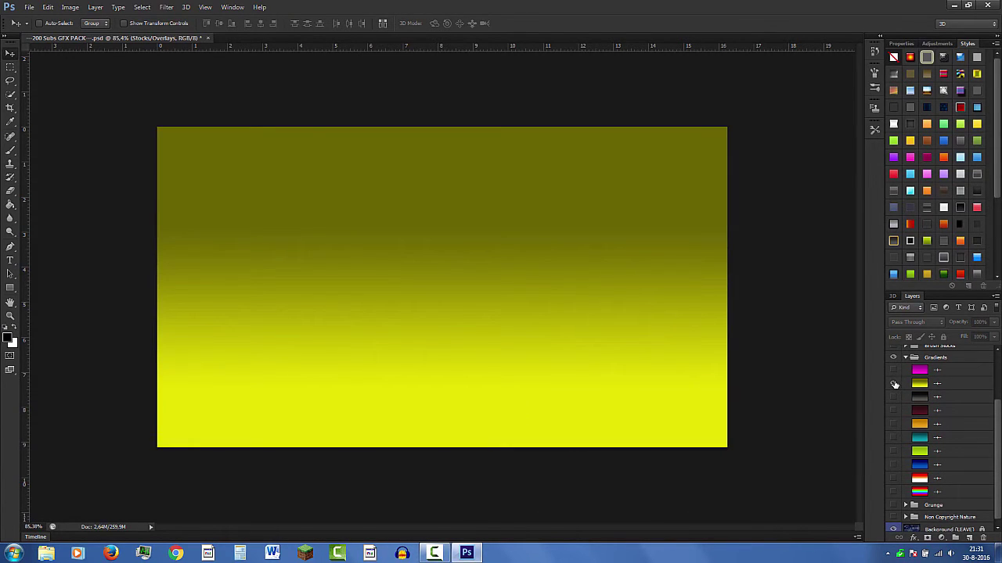
{"action": "left_click", "coordinate": [895, 384]}
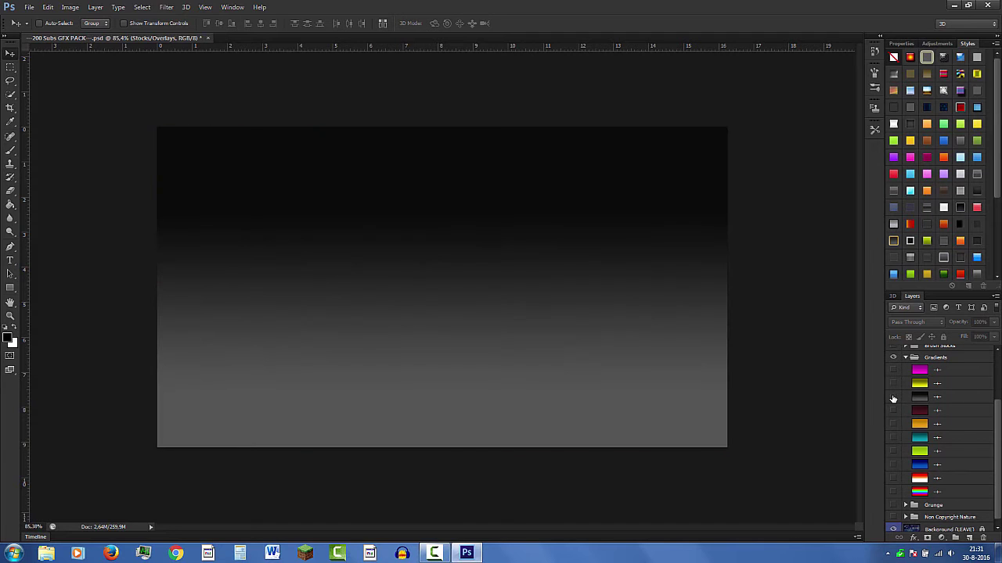
{"action": "left_click", "coordinate": [893, 397]}
Preview the dark red, orange, teal, green, blue, red-and-white and rainbow gradients, then collapse the group.
{"action": "left_click", "coordinate": [894, 411]}
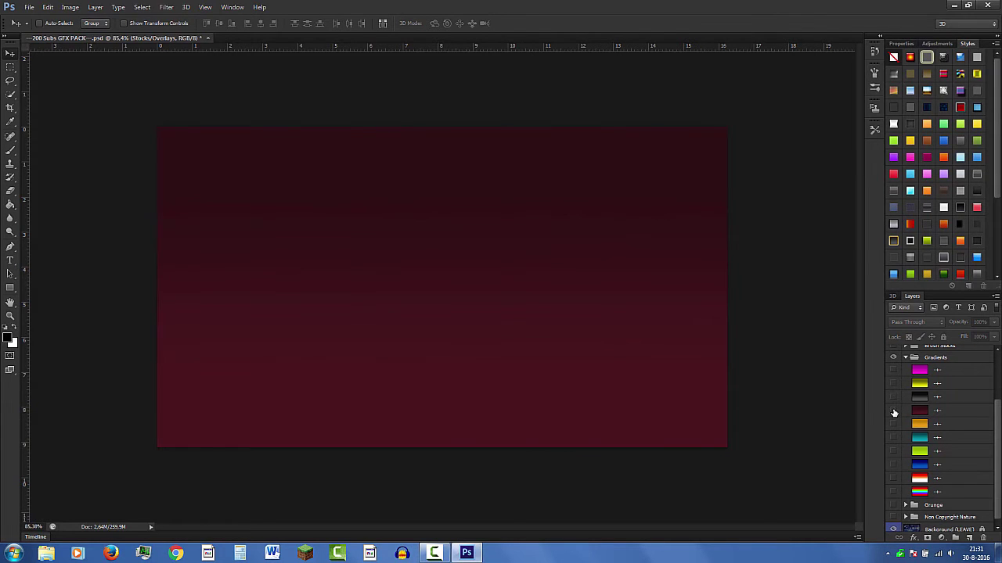
{"action": "left_click", "coordinate": [893, 411]}
{"action": "left_click", "coordinate": [893, 424]}
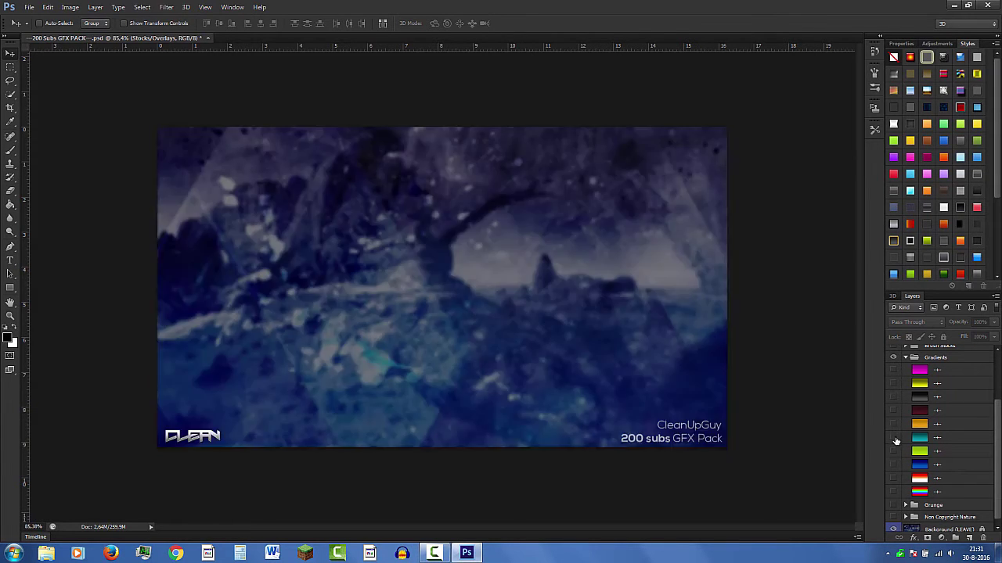
{"action": "left_click", "coordinate": [894, 438]}
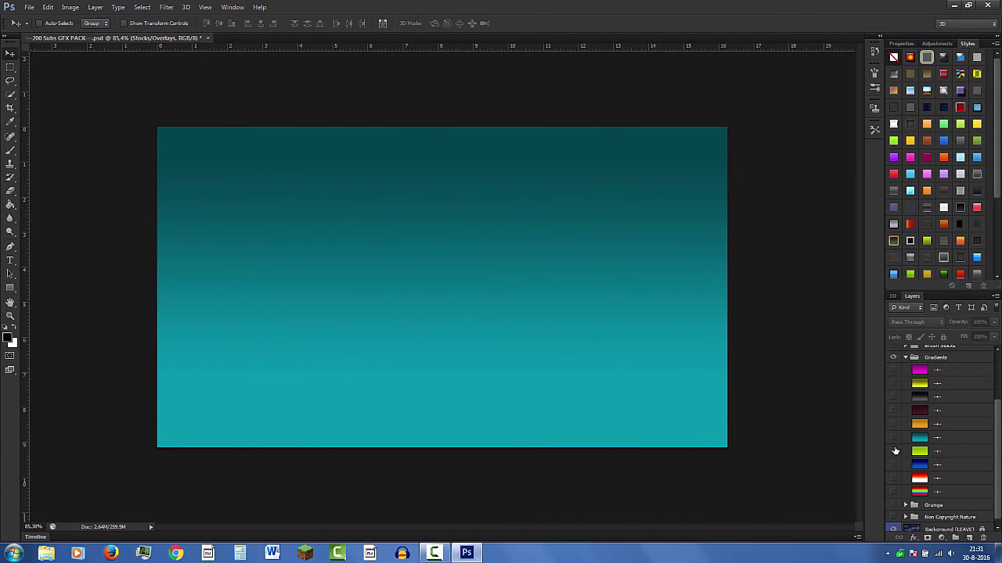
{"action": "left_click", "coordinate": [894, 438]}
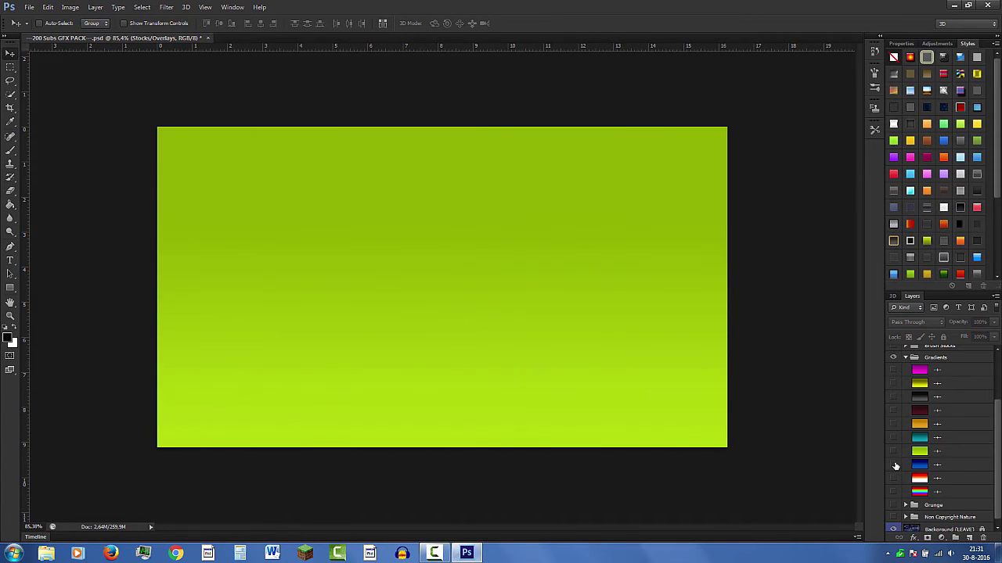
{"action": "left_click", "coordinate": [893, 452]}
{"action": "left_click", "coordinate": [894, 466]}
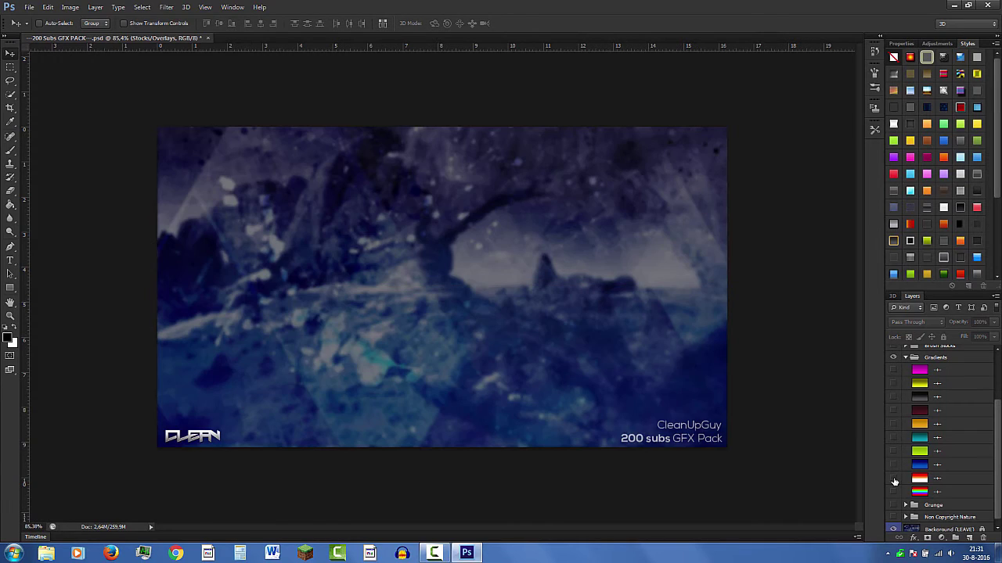
{"action": "left_click", "coordinate": [894, 479]}
{"action": "left_click", "coordinate": [893, 480]}
{"action": "left_click", "coordinate": [894, 493]}
{"action": "left_click", "coordinate": [893, 493]}
{"action": "left_click", "coordinate": [905, 357]}
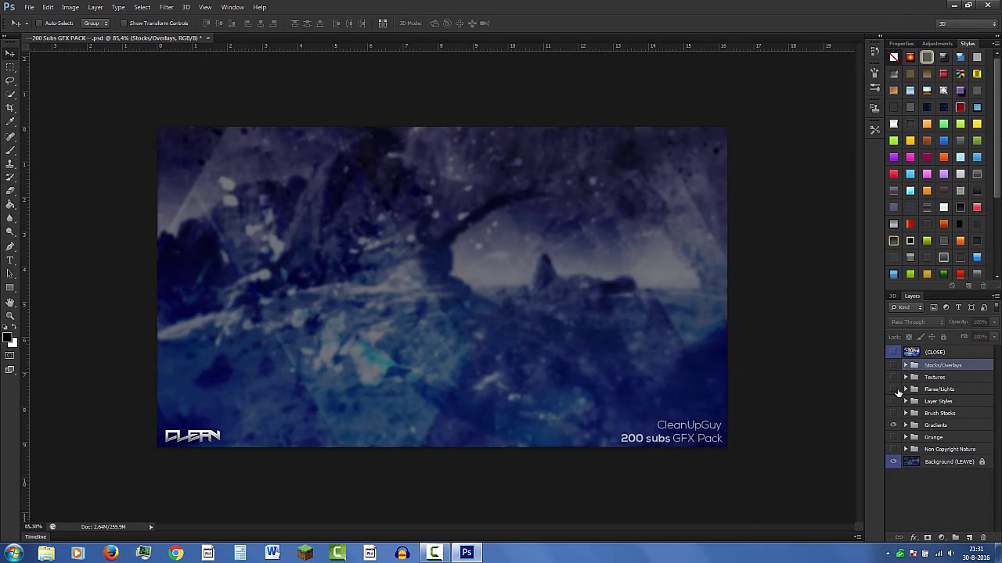
Enable and expand the Grunge group, previewing its first three textures one at a time.
{"action": "left_click", "coordinate": [892, 437]}
{"action": "left_click", "coordinate": [906, 437]}
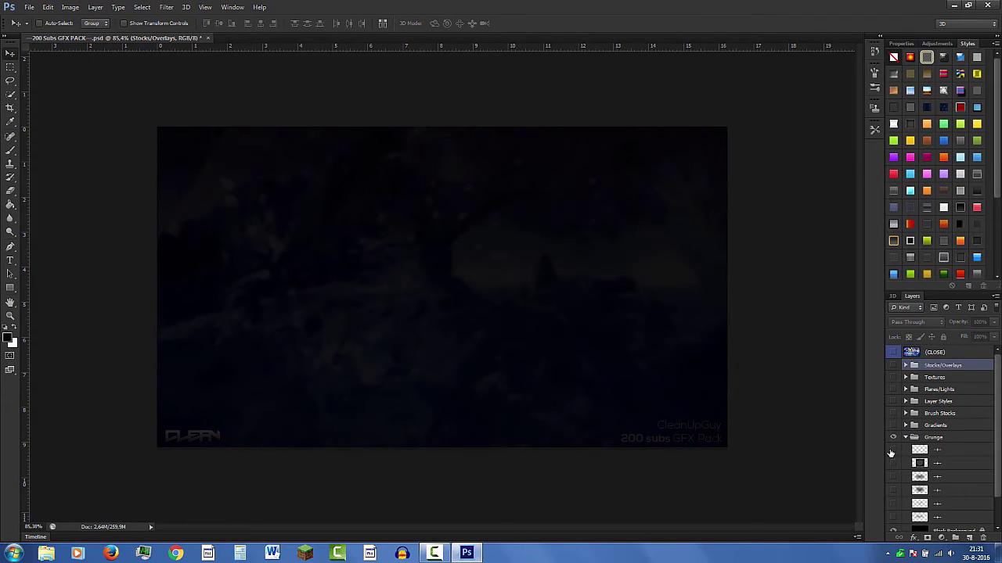
{"action": "left_click", "coordinate": [893, 451]}
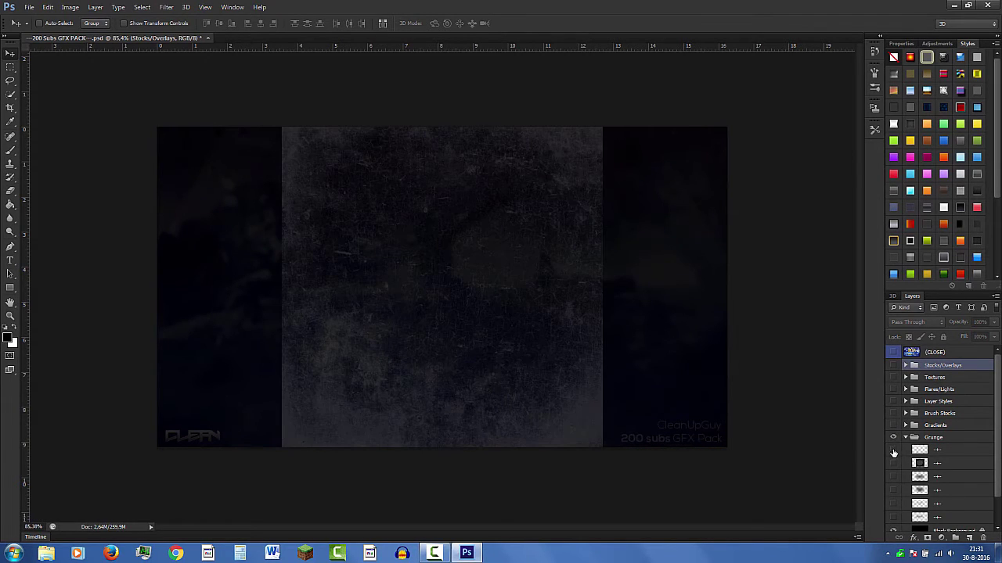
{"action": "left_click", "coordinate": [893, 451]}
{"action": "left_click", "coordinate": [893, 463]}
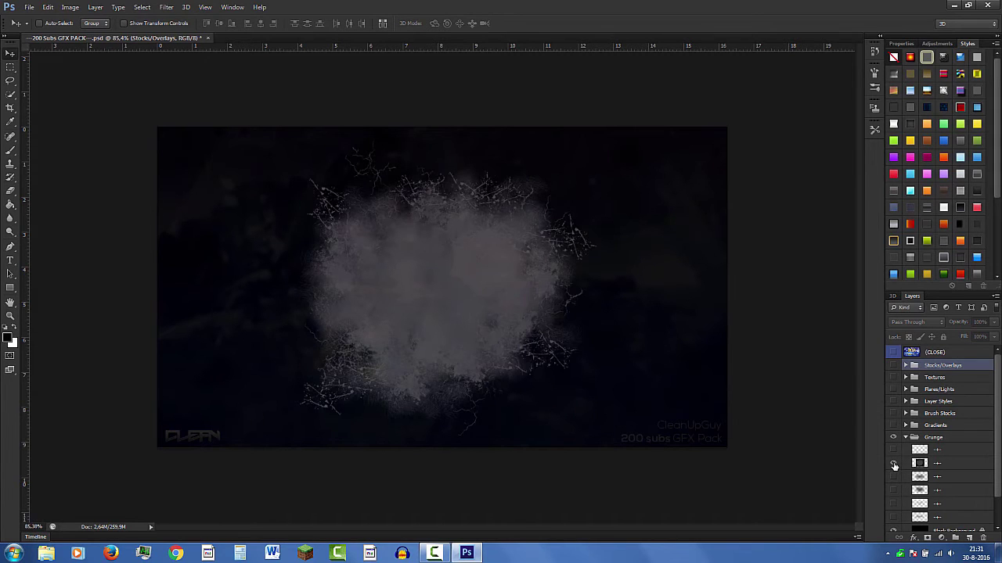
{"action": "left_click", "coordinate": [893, 463]}
{"action": "left_click", "coordinate": [894, 477]}
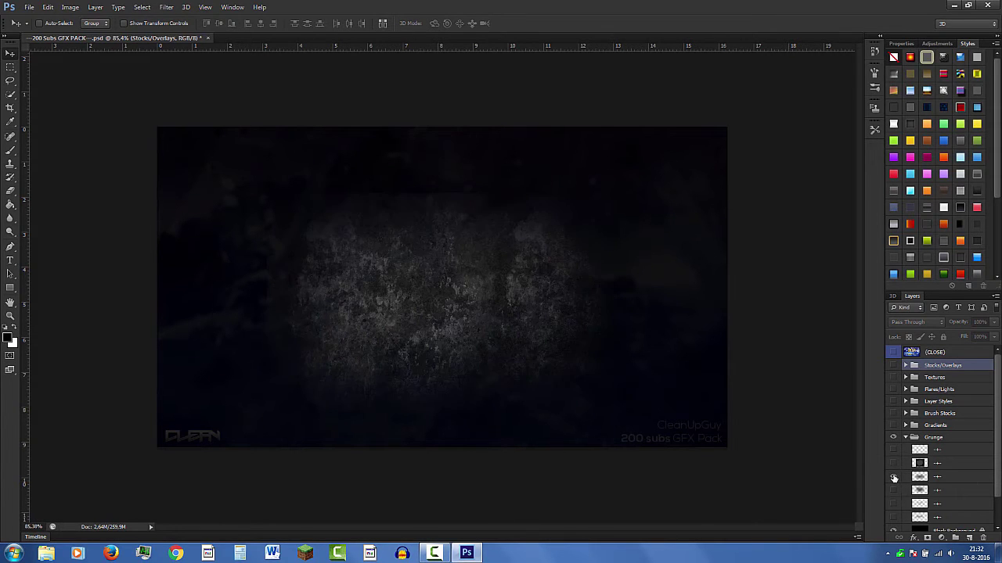
{"action": "left_click", "coordinate": [894, 478]}
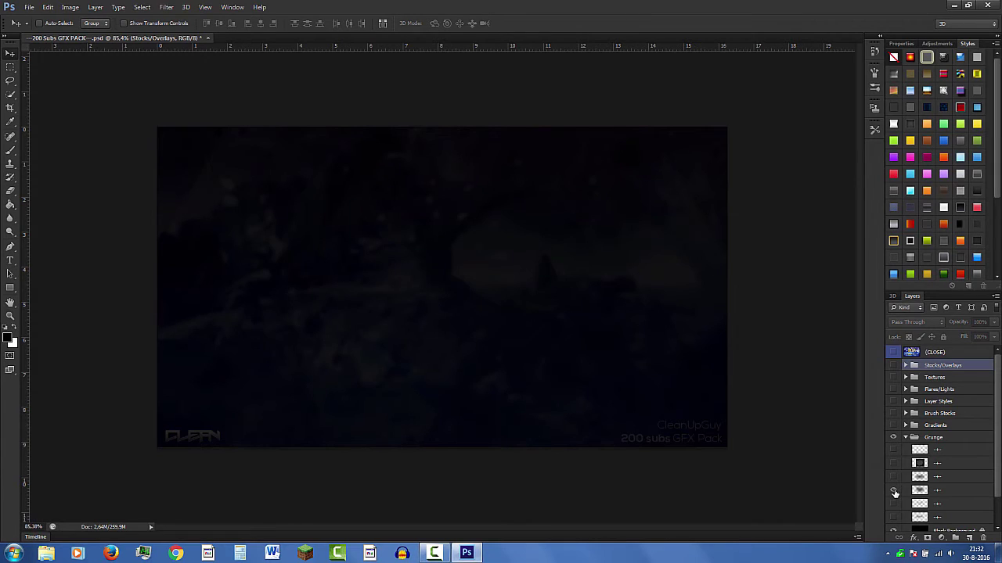
Preview the remaining bright and scratched grunge textures, collapse Grunge, and turn on Non Copyright Nature.
{"action": "left_click", "coordinate": [893, 491]}
{"action": "left_click", "coordinate": [894, 505]}
{"action": "left_click", "coordinate": [894, 505]}
{"action": "left_click", "coordinate": [894, 505]}
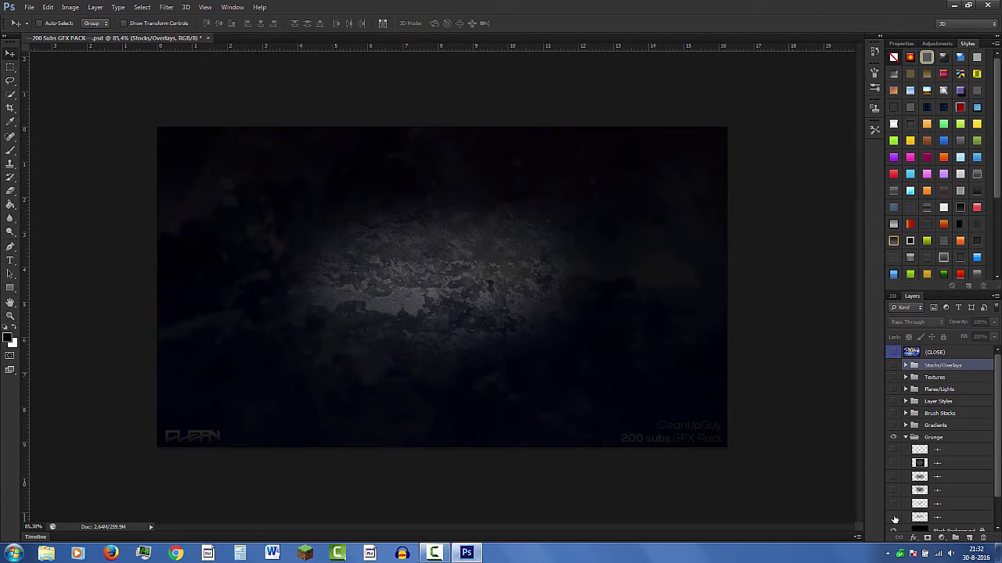
{"action": "left_click", "coordinate": [894, 518]}
{"action": "left_click", "coordinate": [895, 518]}
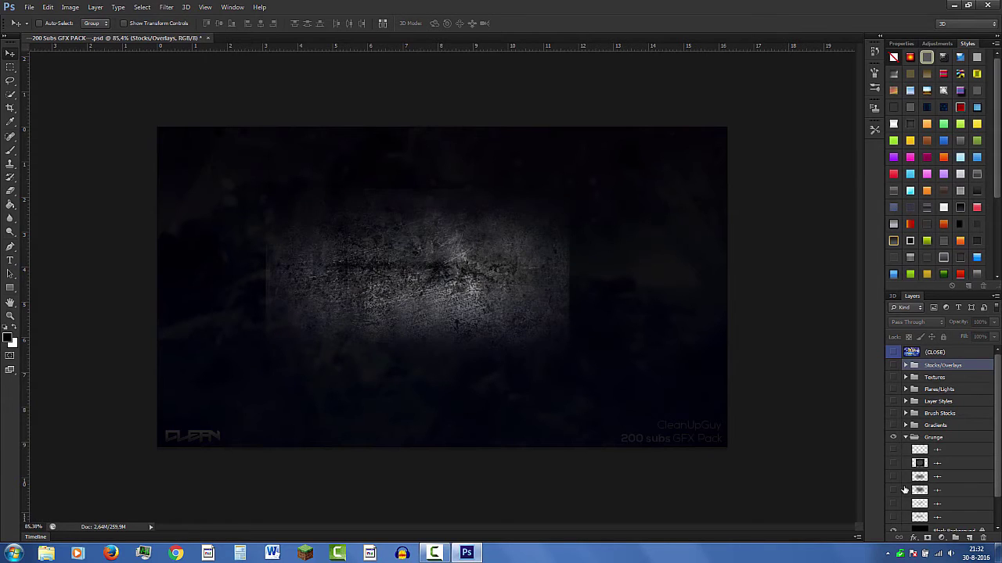
{"action": "left_click", "coordinate": [906, 437]}
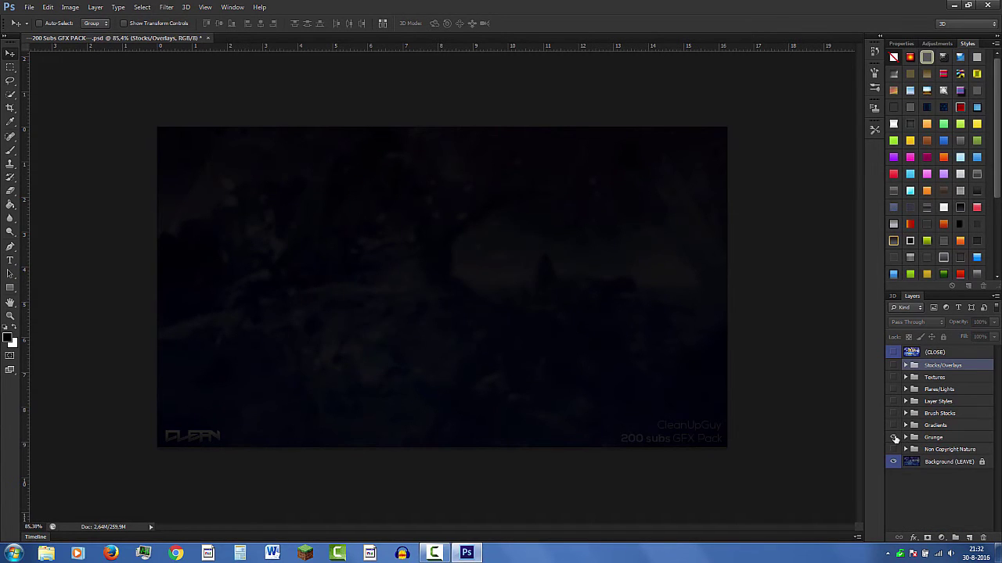
{"action": "left_click", "coordinate": [893, 449]}
Preview the railway, landscape, Yosemite and Monument Valley lightning photos, hiding each, then collapse the group.
{"action": "left_click", "coordinate": [906, 450]}
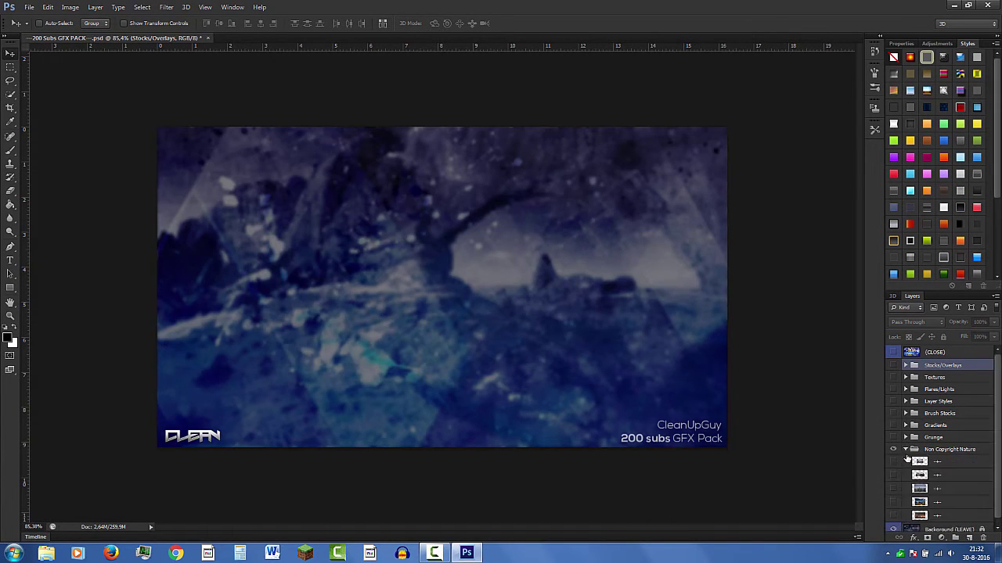
{"action": "left_click", "coordinate": [895, 461]}
{"action": "left_click", "coordinate": [894, 475]}
{"action": "left_click", "coordinate": [894, 475]}
{"action": "left_click", "coordinate": [894, 490]}
{"action": "left_click", "coordinate": [894, 492]}
{"action": "left_click", "coordinate": [896, 501]}
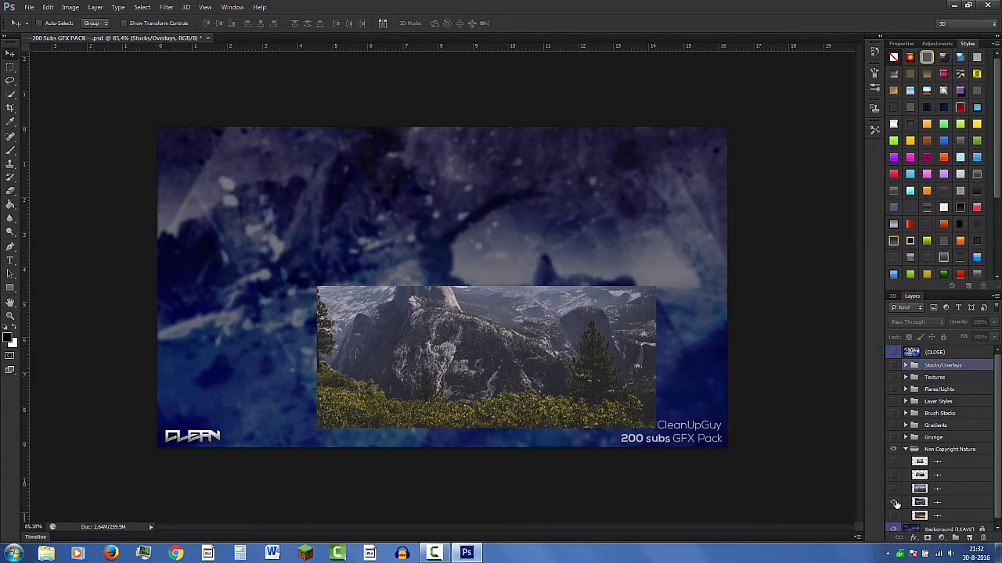
{"action": "left_click", "coordinate": [895, 503]}
{"action": "left_click", "coordinate": [895, 503]}
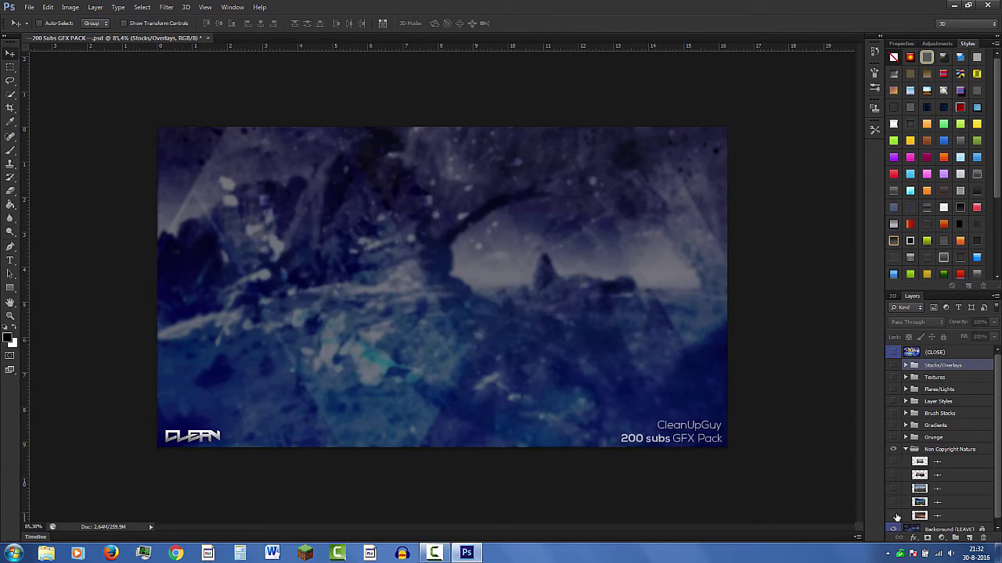
{"action": "left_click", "coordinate": [894, 516]}
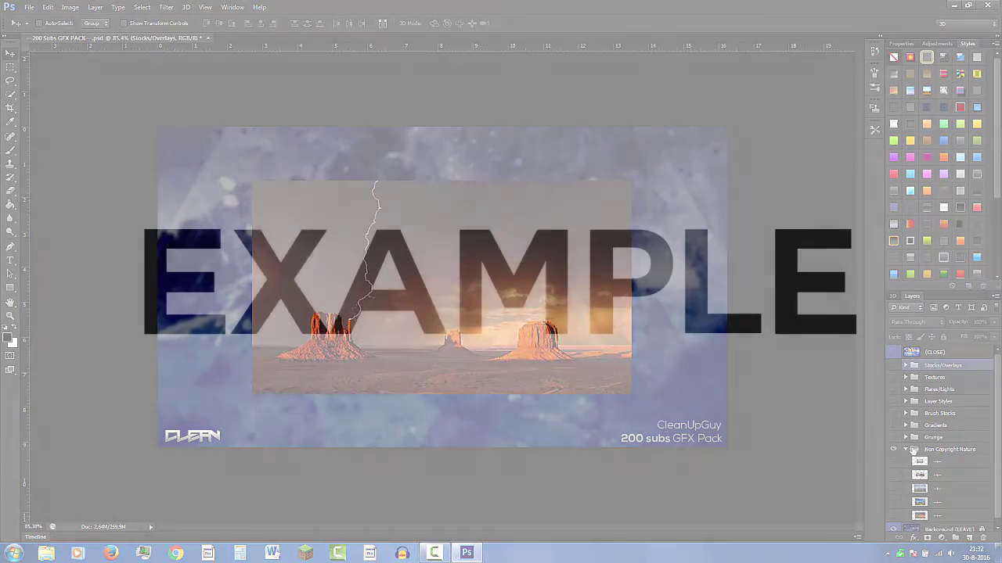
{"action": "left_click", "coordinate": [895, 516]}
{"action": "left_click", "coordinate": [906, 449]}
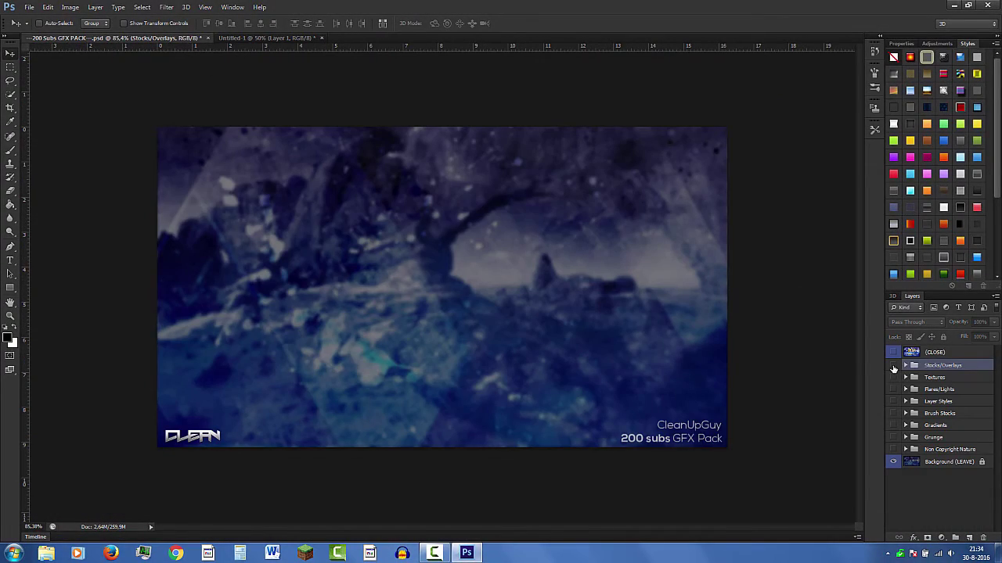
Enable Stocks/Overlays, preview the electric, dark and purple overlays, and leave the grey diagonal-stripe texture visible.
{"action": "left_click", "coordinate": [893, 366]}
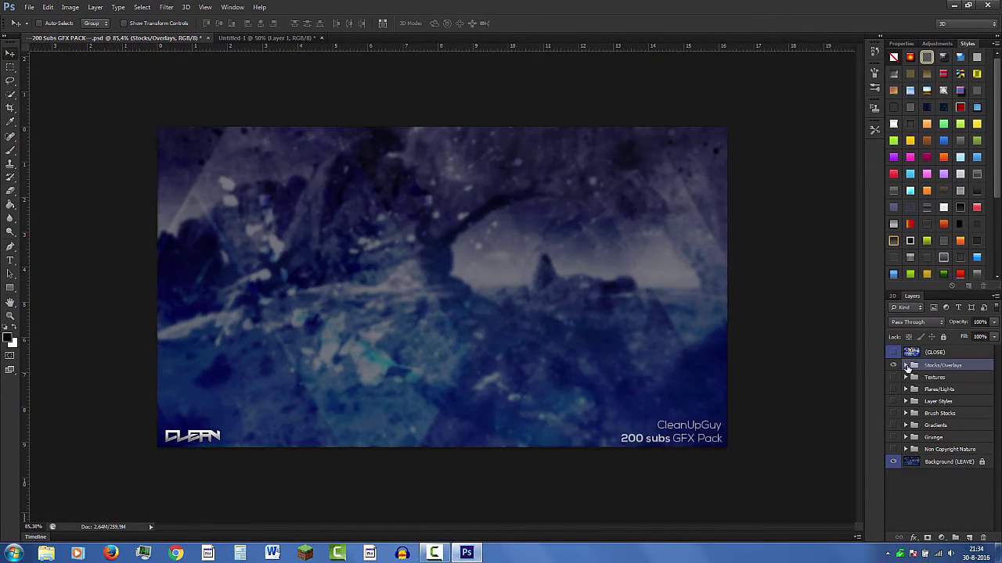
{"action": "left_click", "coordinate": [905, 365]}
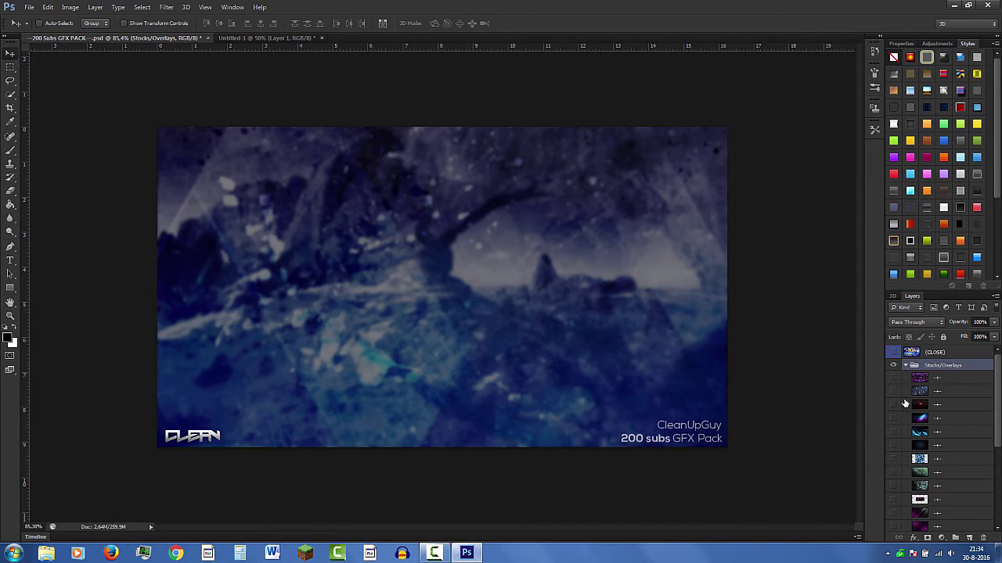
{"action": "left_click", "coordinate": [894, 459]}
{"action": "left_click", "coordinate": [894, 460]}
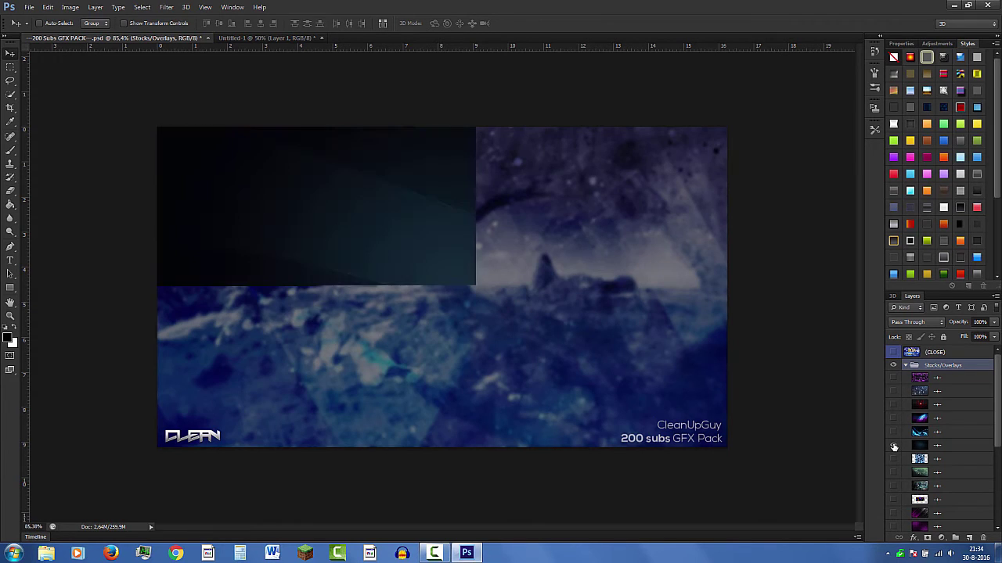
{"action": "left_click", "coordinate": [907, 448]}
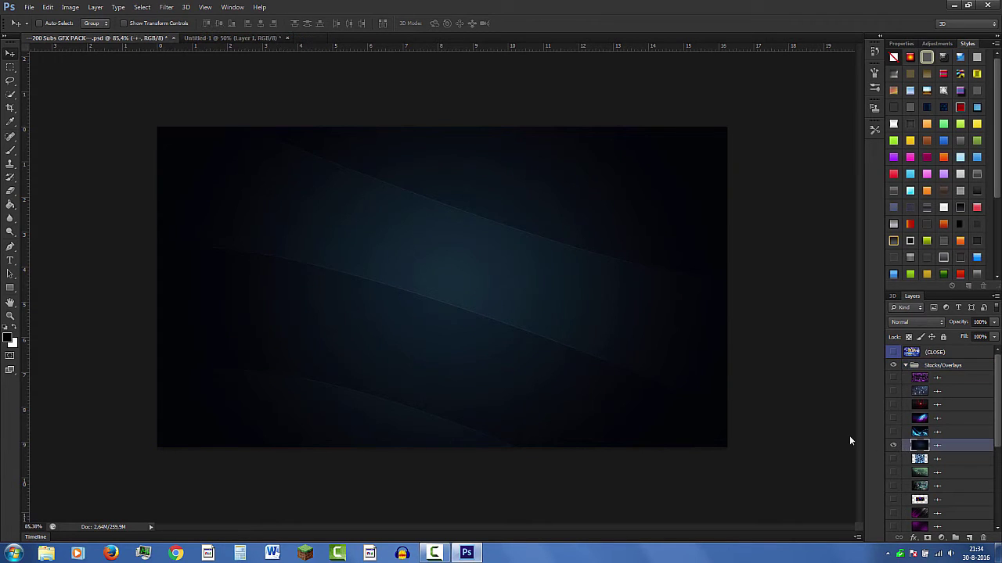
{"action": "left_click", "coordinate": [896, 448]}
{"action": "scroll", "coordinate": [896, 454], "scroll_direction": "down", "scroll_amount": 1}
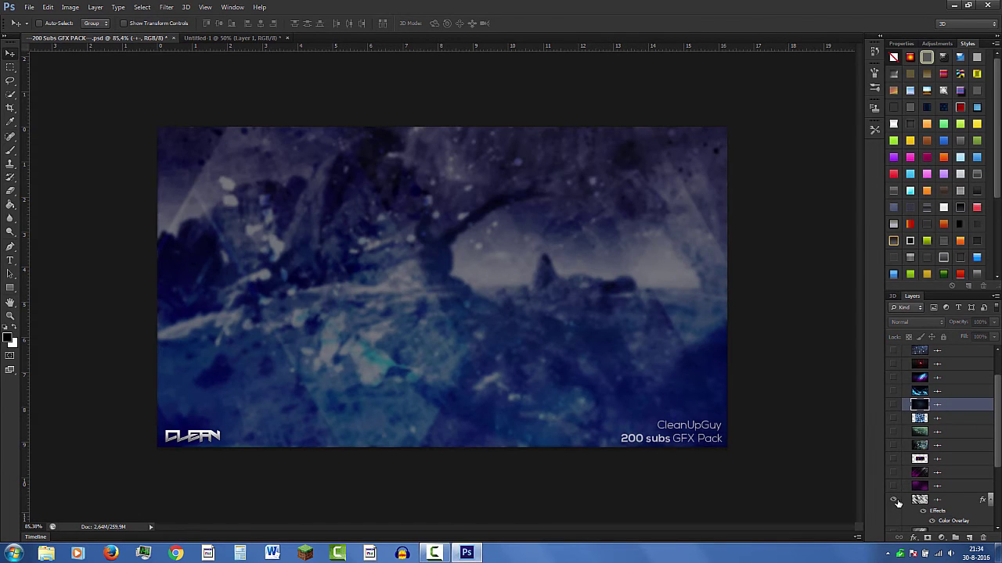
{"action": "left_click", "coordinate": [896, 501]}
{"action": "left_click", "coordinate": [896, 501]}
{"action": "scroll", "coordinate": [896, 516], "scroll_direction": "down", "scroll_amount": 1}
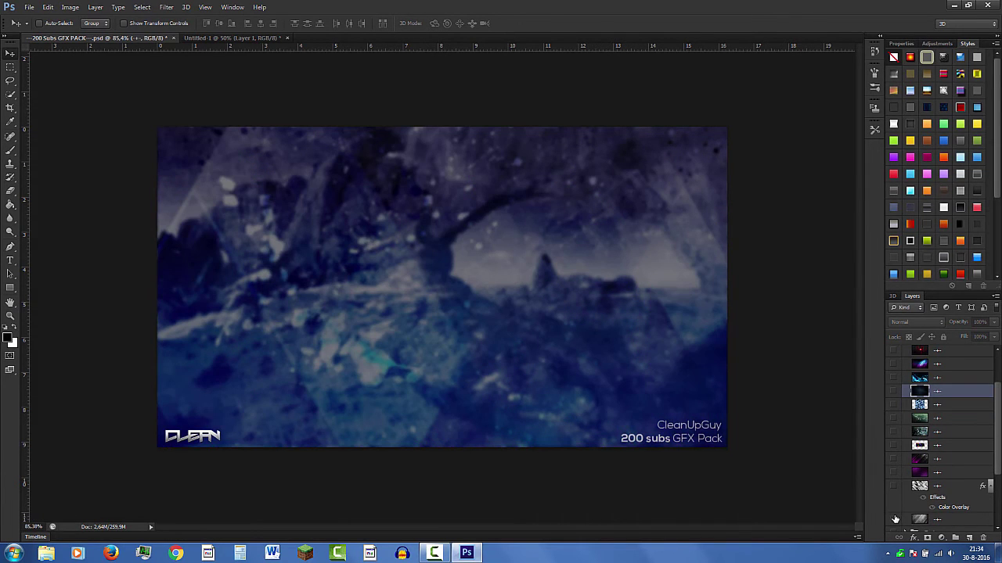
{"action": "left_click", "coordinate": [893, 520]}
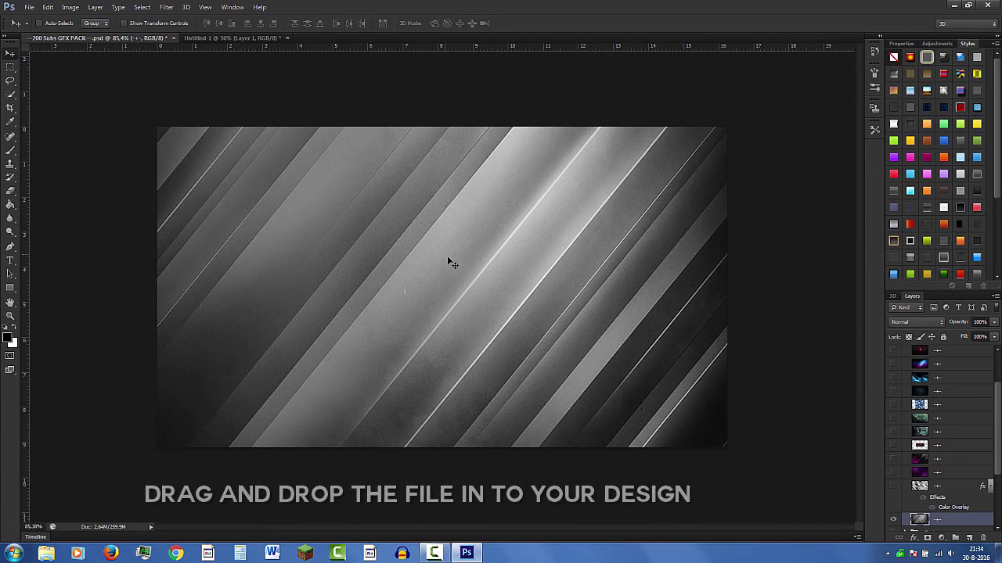
Drag the grey stripe texture into Untitled-1 and free-transform it to span the banner's middle band.
{"action": "mouse_move", "coordinate": [476, 259]}
{"action": "left_mouse_down"}
{"action": "mouse_move", "coordinate": [252, 39]}
{"action": "mouse_move", "coordinate": [461, 303]}
{"action": "left_mouse_up"}
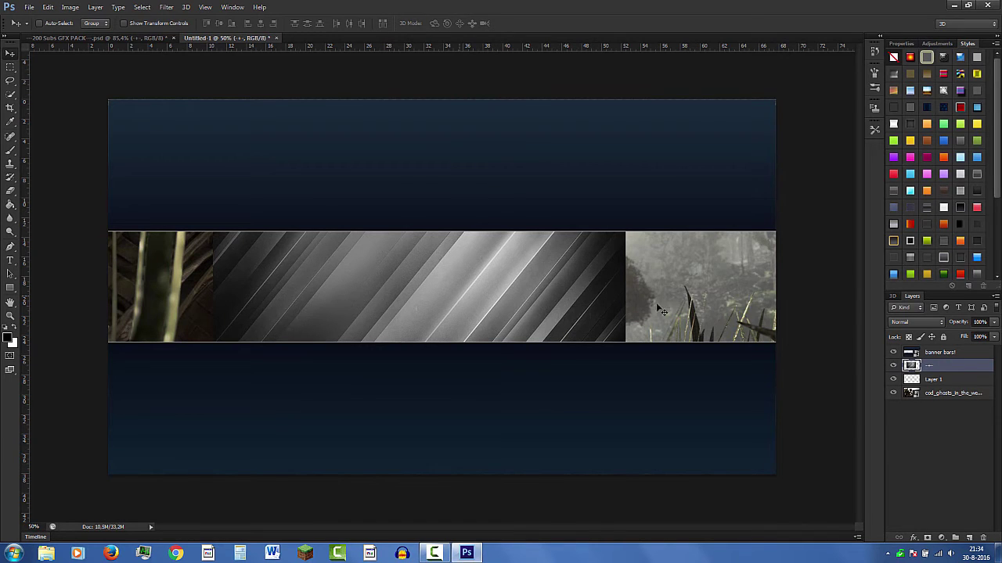
{"action": "key", "text": "ctrl+t"}
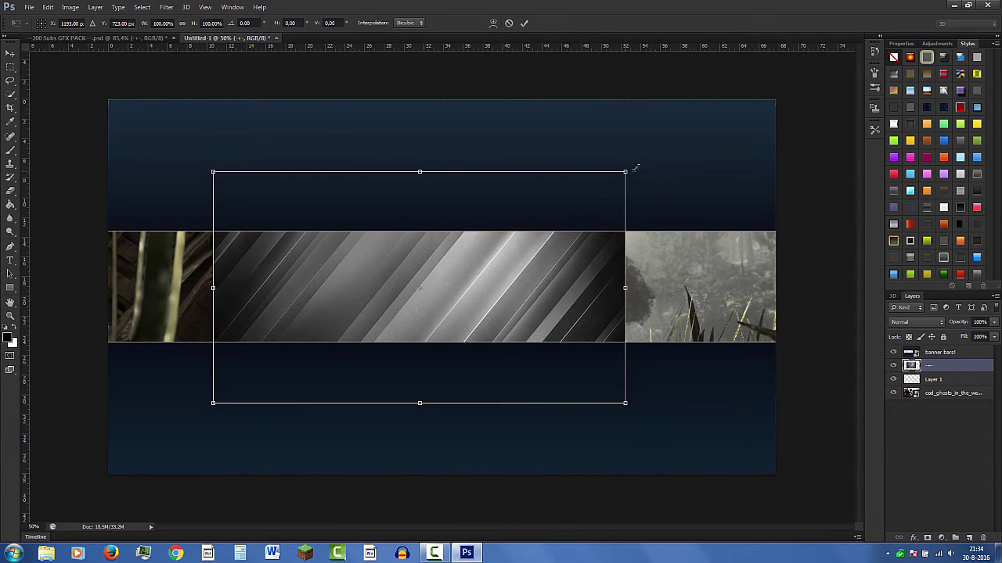
{"action": "left_click_drag", "start_coordinate": [635, 167], "coordinate": [792, 81]}
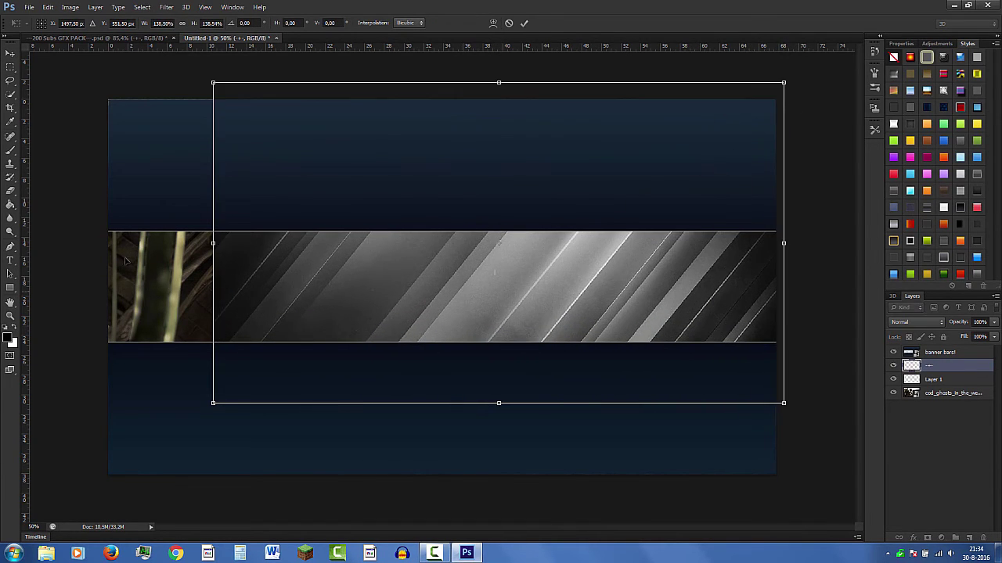
{"action": "left_click_drag", "start_coordinate": [146, 250], "coordinate": [88, 243]}
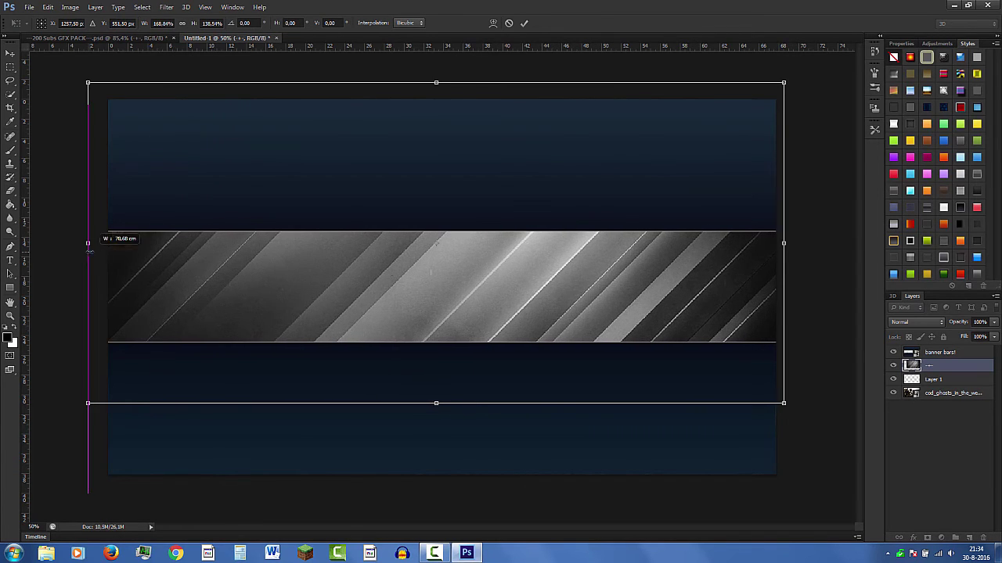
{"action": "left_click_drag", "start_coordinate": [469, 313], "coordinate": [474, 320]}
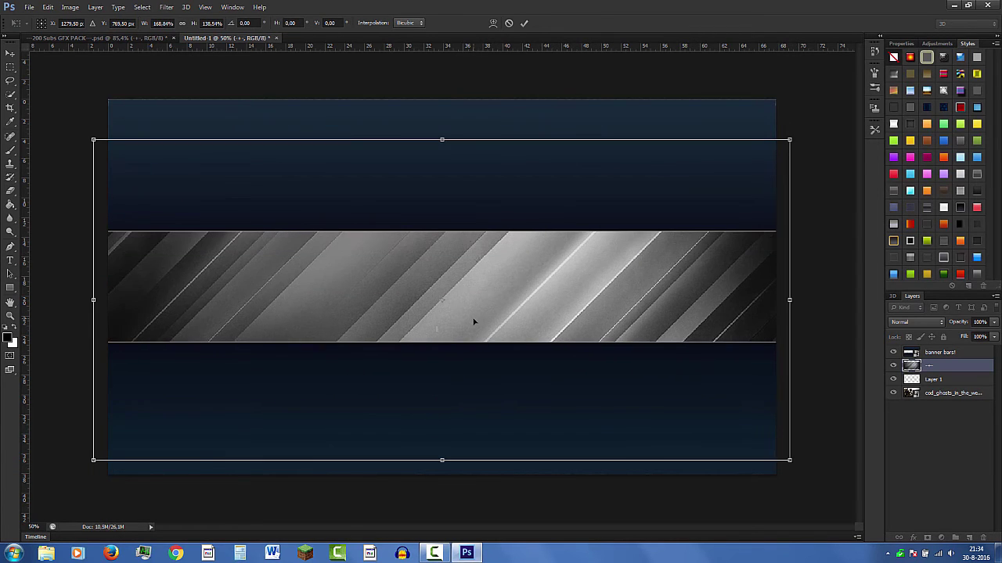
{"action": "key", "text": "Return"}
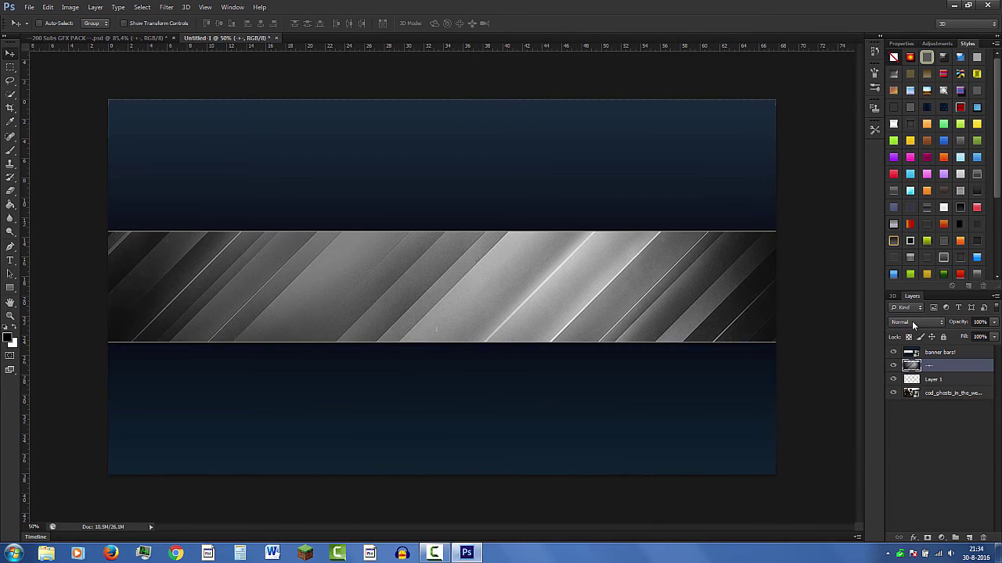
Try Overlay blending on the stripe layer, then set it back to Normal.
{"action": "left_click", "coordinate": [912, 321]}
{"action": "left_click", "coordinate": [902, 180]}
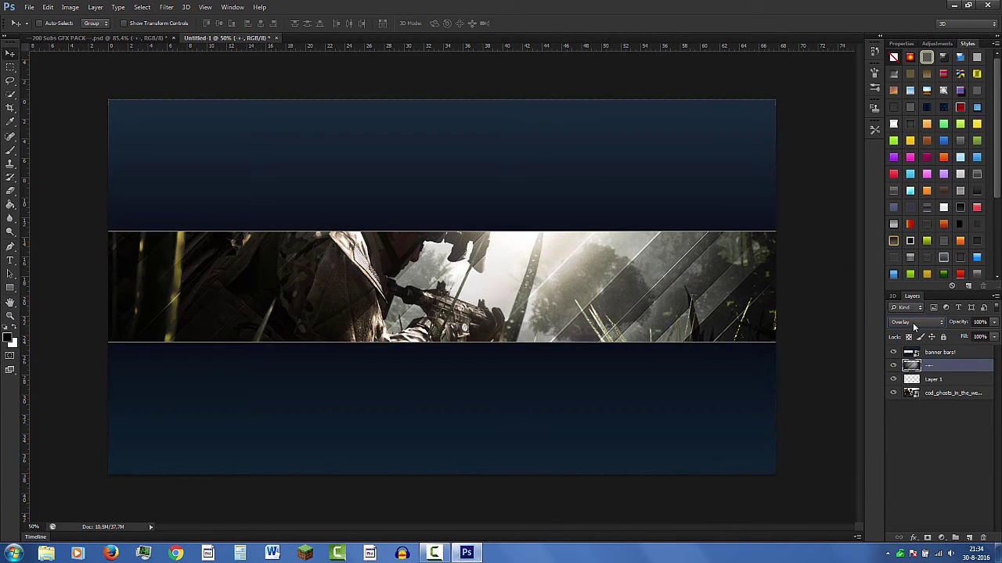
{"action": "left_click", "coordinate": [912, 322]}
{"action": "left_click", "coordinate": [904, 54]}
Lower the stripe layer's opacity to 20% then 36%, and finally delete the layer.
{"action": "left_click", "coordinate": [978, 322]}
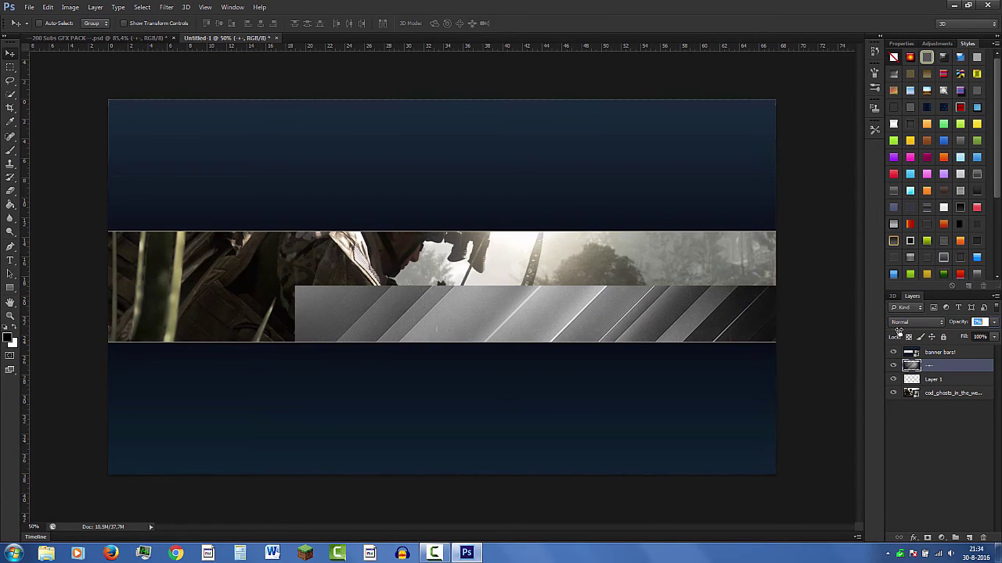
{"action": "type", "text": "20"}
{"action": "key", "text": "Return"}
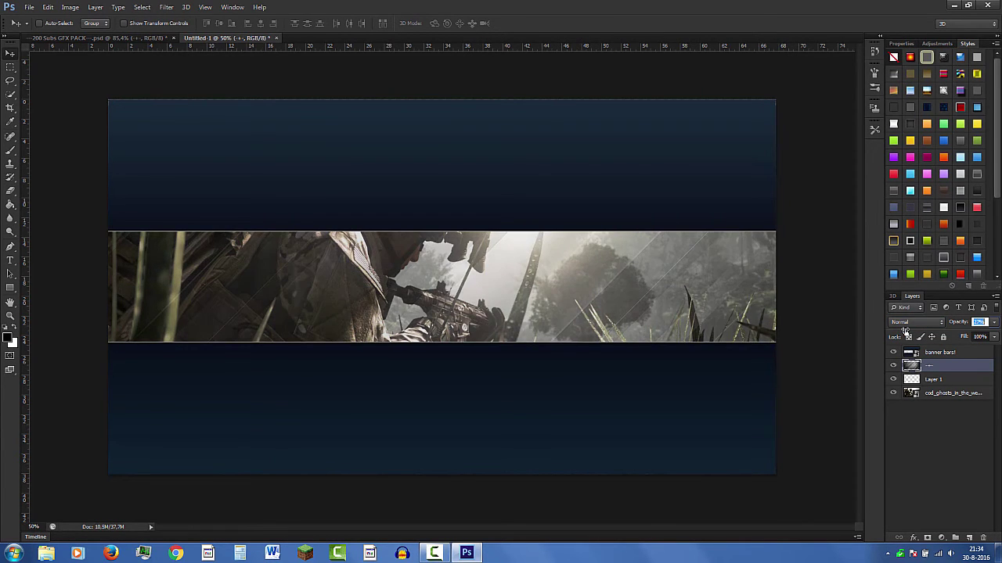
{"action": "type", "text": "36"}
{"action": "key", "text": "Return"}
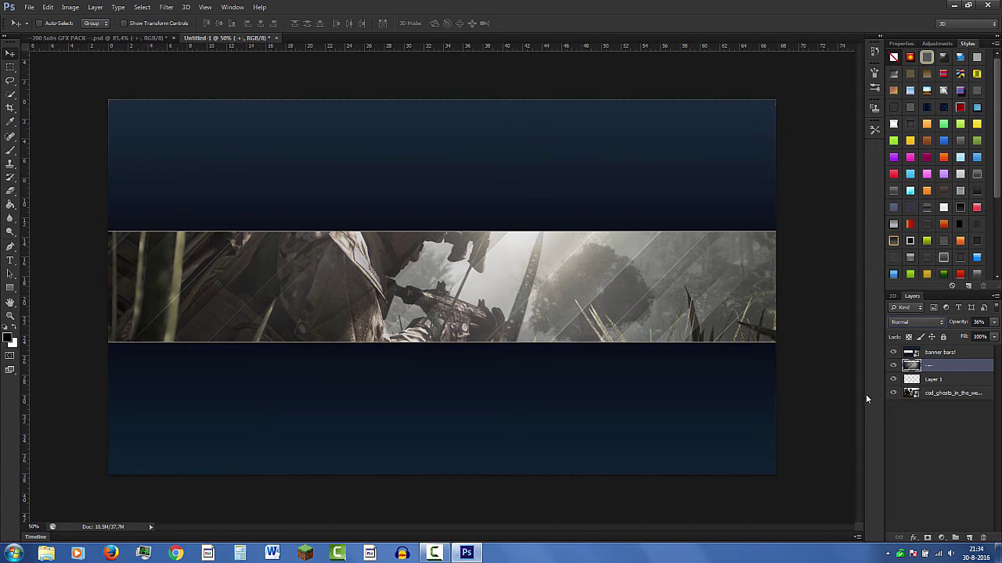
{"action": "left_click", "coordinate": [984, 540]}
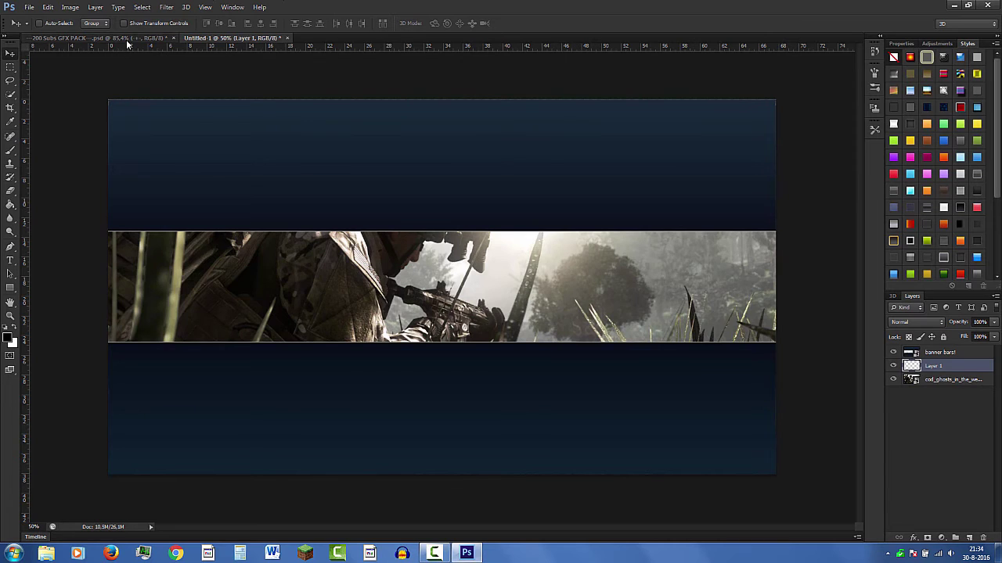
In the GFX PACK document, collapse Stocks/Overlays and turn on the Flares/Lights light-rays flare layer.
{"action": "left_click", "coordinate": [125, 39]}
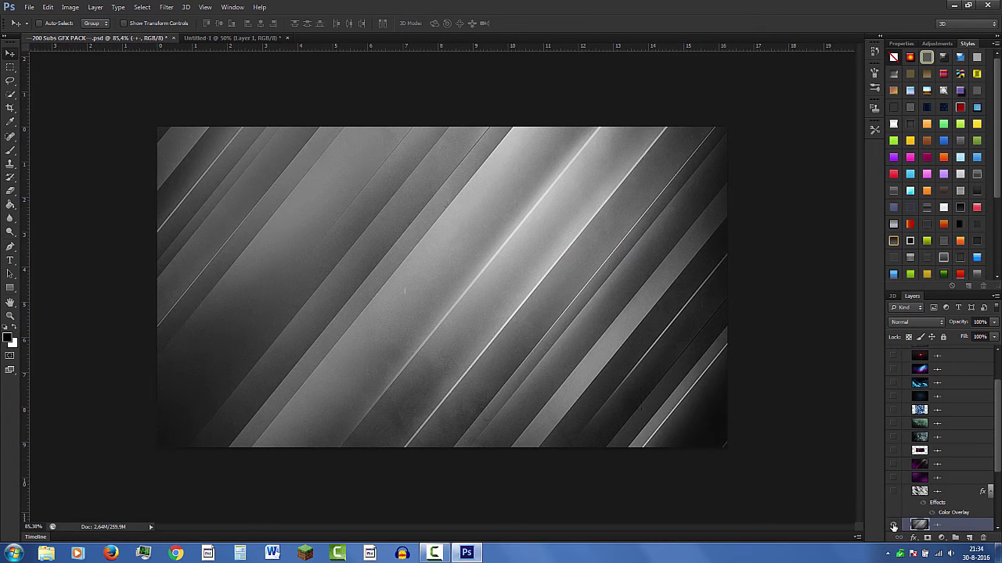
{"action": "left_click", "coordinate": [893, 526], "text": "alt"}
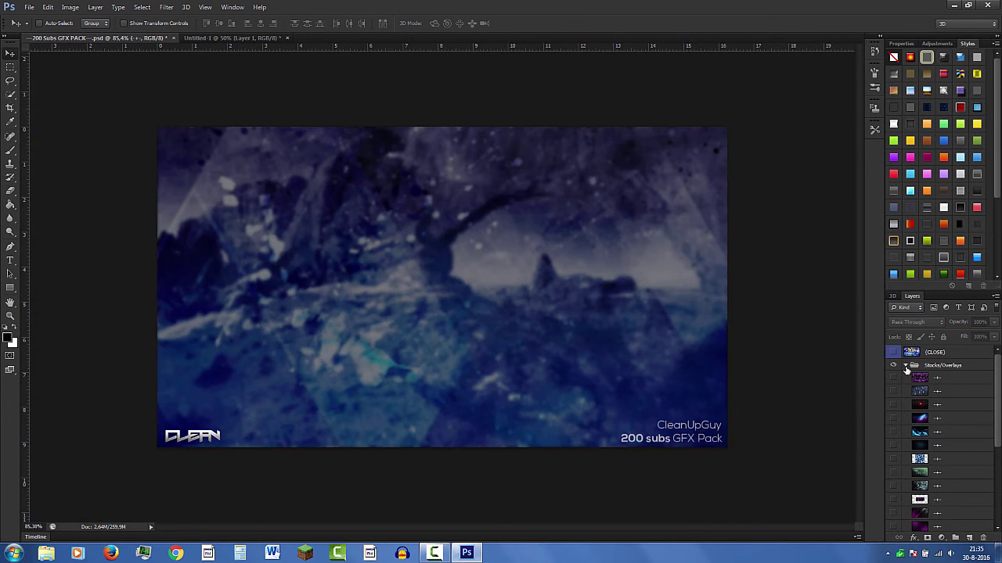
{"action": "left_click", "coordinate": [905, 368]}
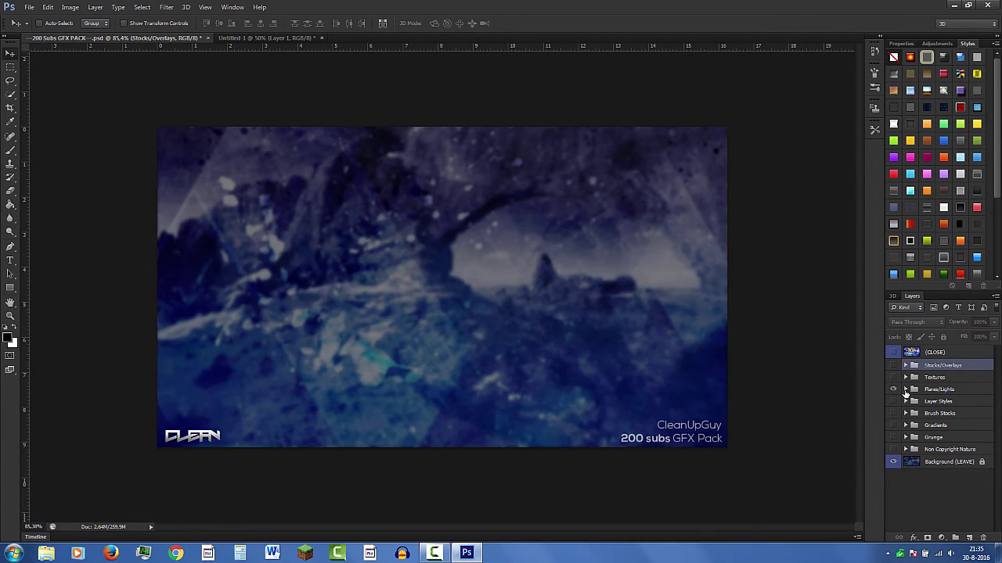
{"action": "left_click", "coordinate": [893, 389]}
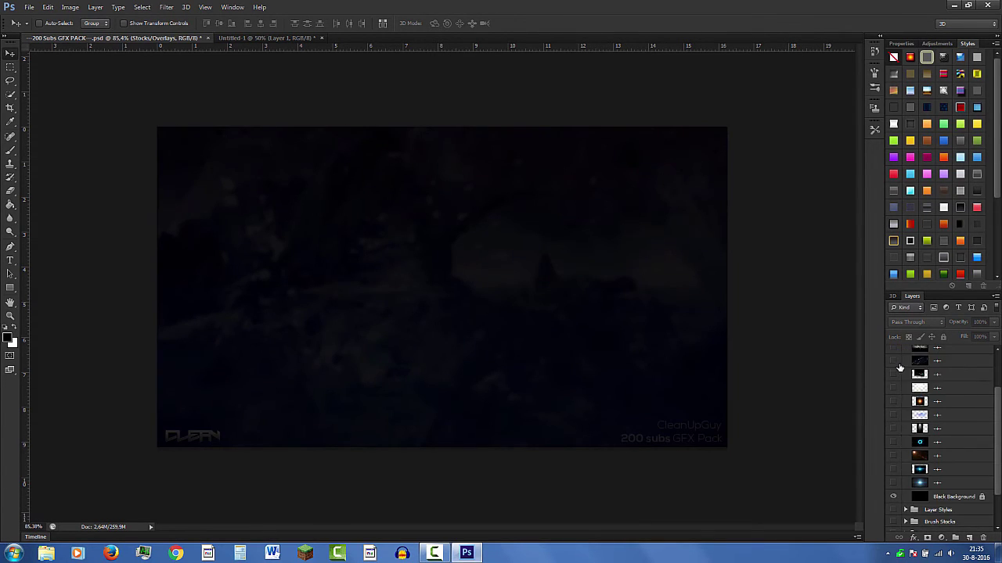
{"action": "scroll", "coordinate": [900, 368], "scroll_direction": "up", "scroll_amount": 1}
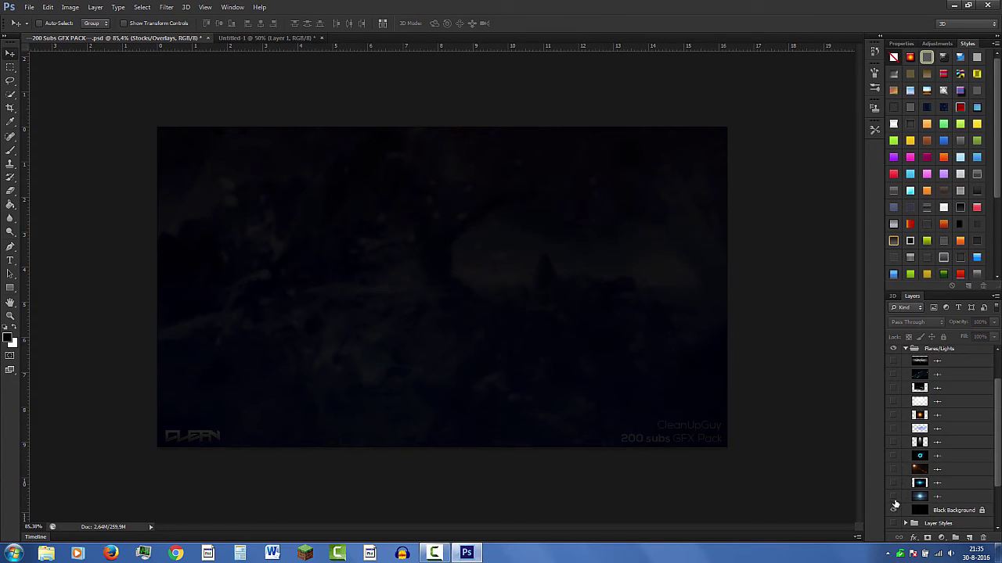
{"action": "left_click", "coordinate": [893, 401]}
{"action": "left_click", "coordinate": [905, 402]}
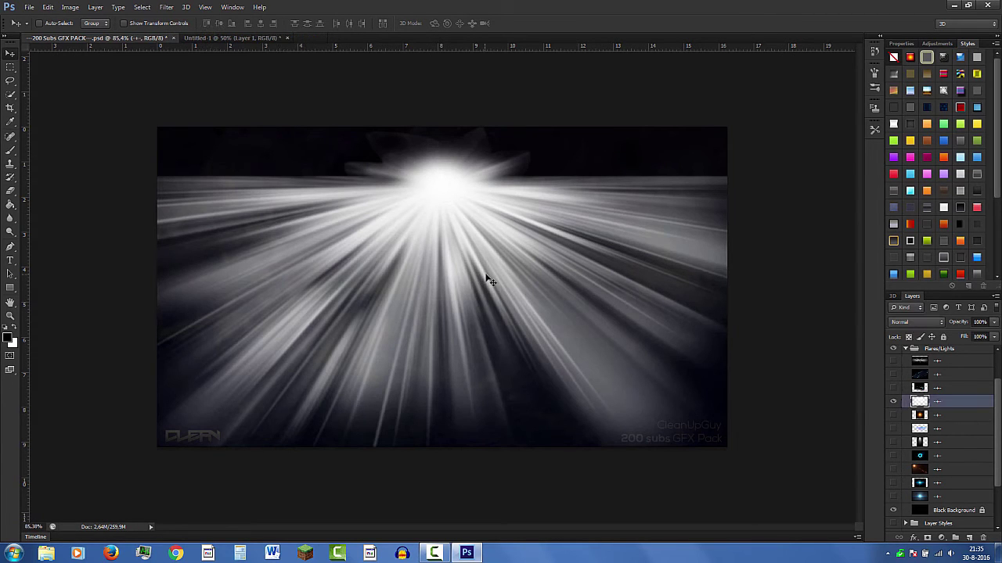
{"action": "left_click_drag", "start_coordinate": [381, 231], "coordinate": [218, 43]}
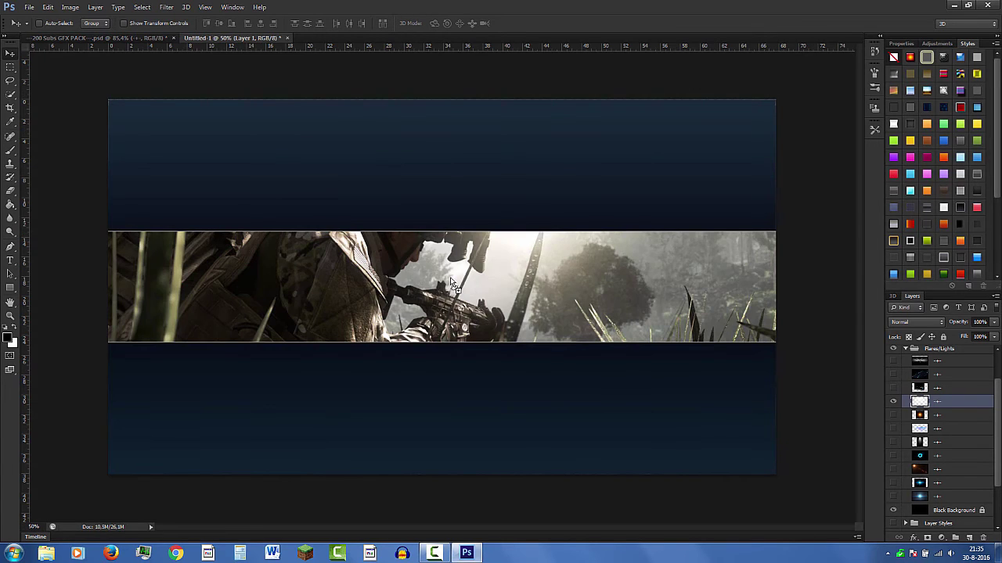
Drop the light-rays flare onto the banner, fade it to 27% opacity, then delete it.
{"action": "mouse_move", "coordinate": [218, 40]}
{"action": "left_mouse_down"}
{"action": "mouse_move", "coordinate": [452, 282]}
{"action": "mouse_move", "coordinate": [560, 270]}
{"action": "left_mouse_up"}
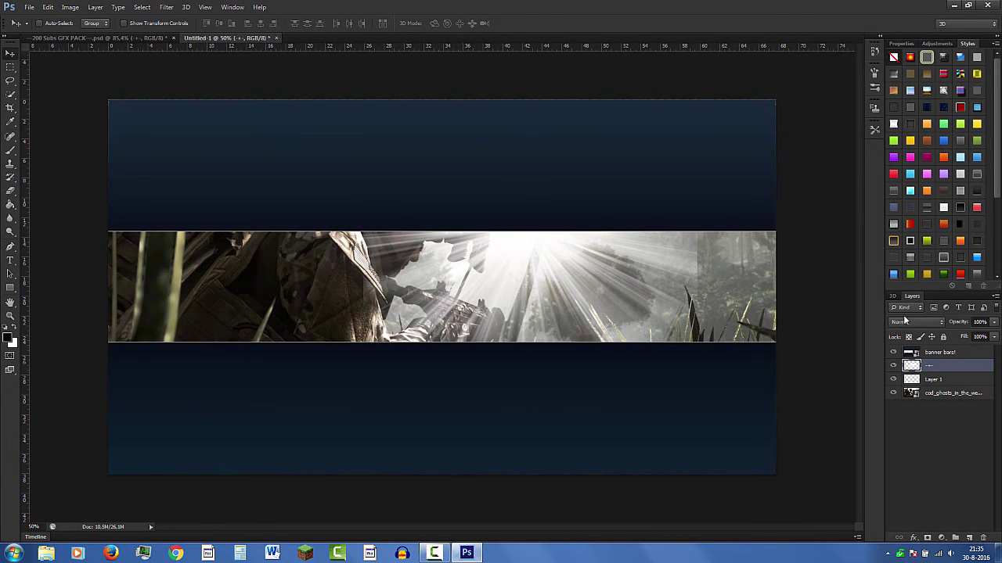
{"action": "left_click_drag", "start_coordinate": [961, 326], "coordinate": [881, 324]}
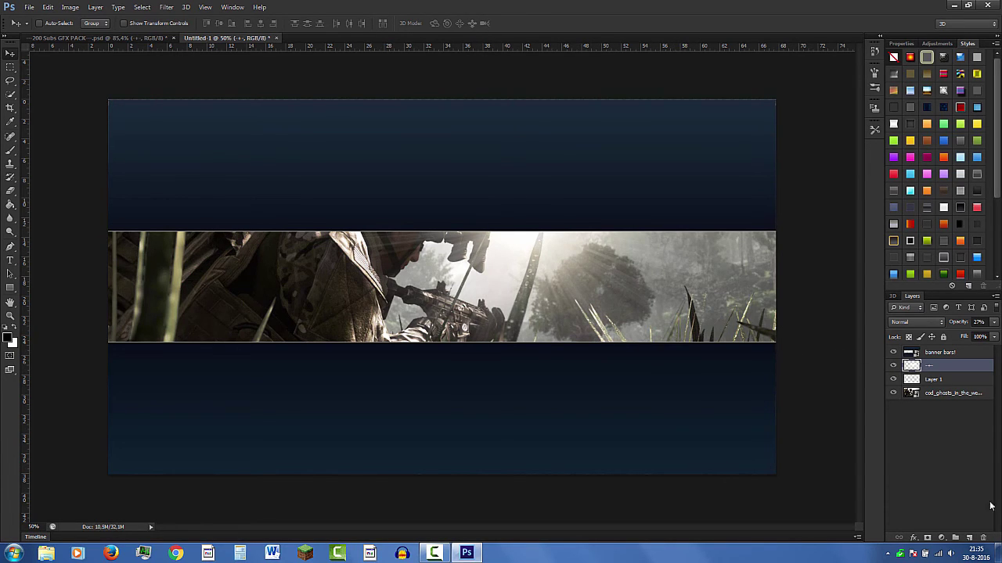
{"action": "left_click", "coordinate": [982, 537]}
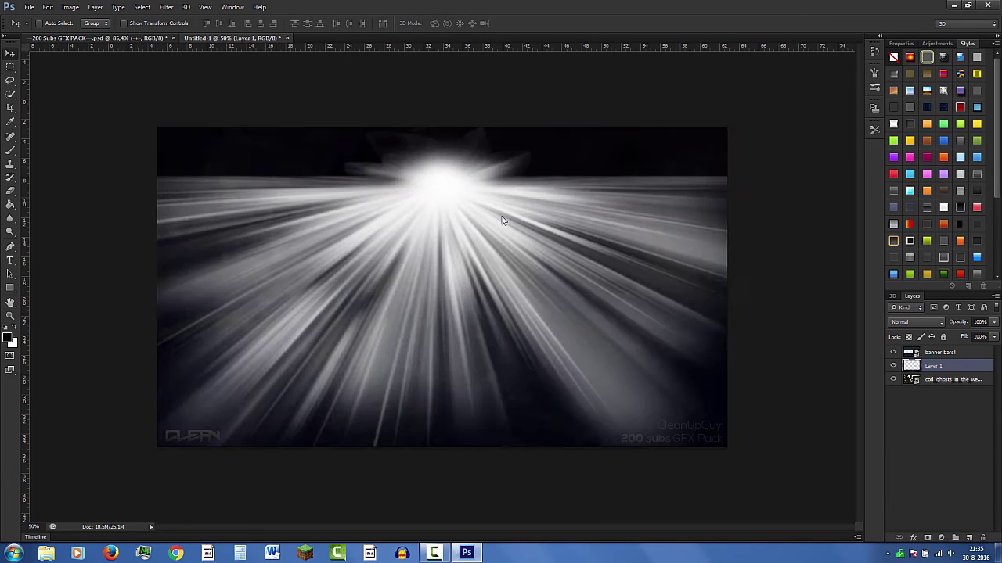
Hide the light-rays layer, bring the orange flare onto the banner, and move it to the right edge.
{"action": "left_click", "coordinate": [136, 39]}
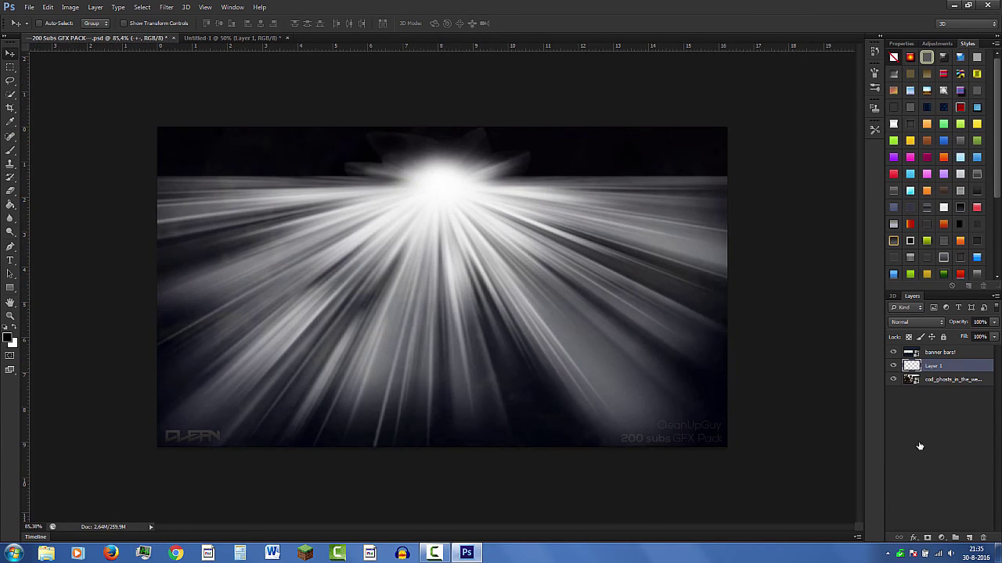
{"action": "left_click", "coordinate": [894, 442]}
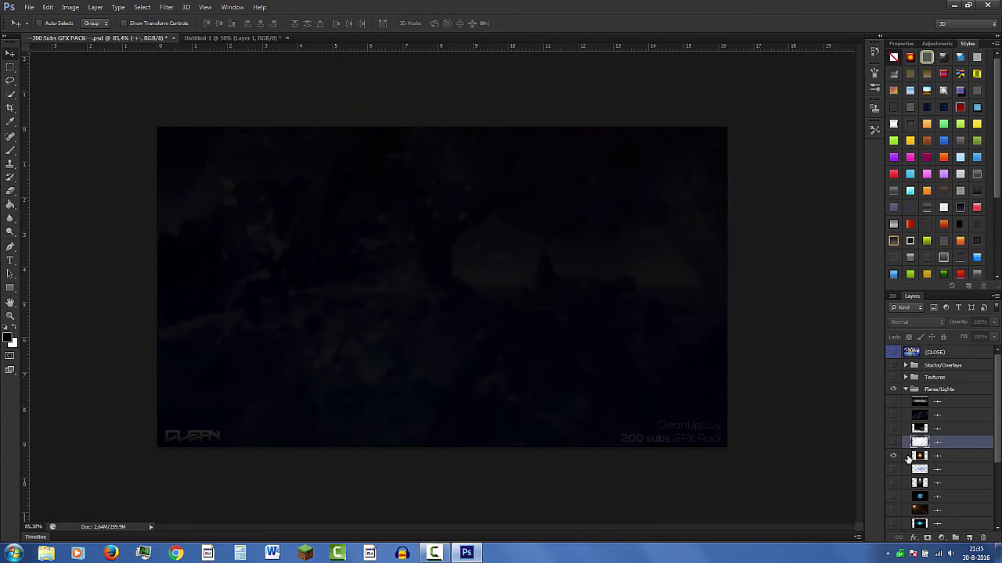
{"action": "left_click", "coordinate": [908, 457]}
{"action": "mouse_move", "coordinate": [426, 291]}
{"action": "left_mouse_down"}
{"action": "mouse_move", "coordinate": [238, 38]}
{"action": "mouse_move", "coordinate": [427, 264]}
{"action": "left_mouse_up"}
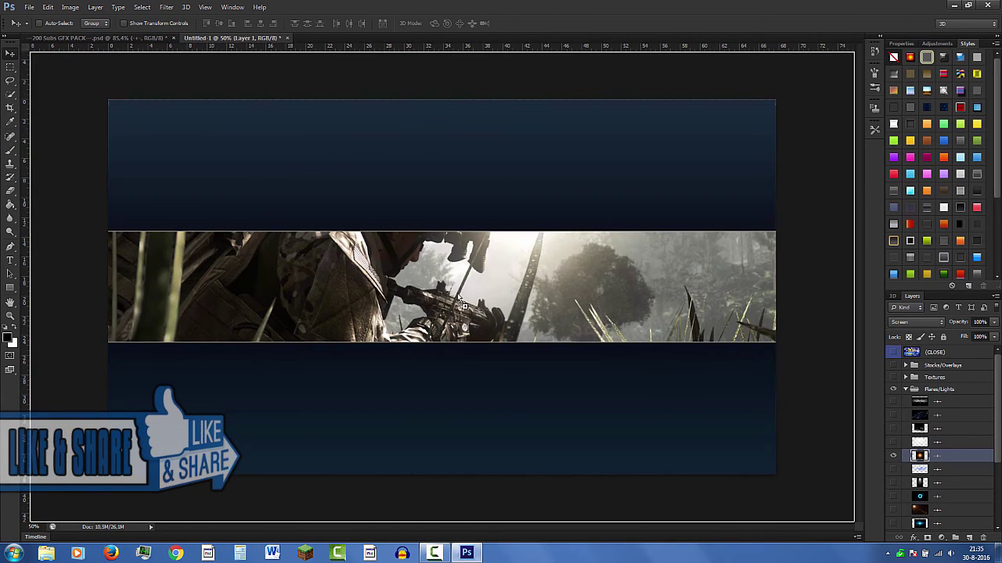
{"action": "left_click_drag", "start_coordinate": [402, 254], "coordinate": [419, 228]}
{"action": "left_click_drag", "start_coordinate": [530, 249], "coordinate": [743, 252]}
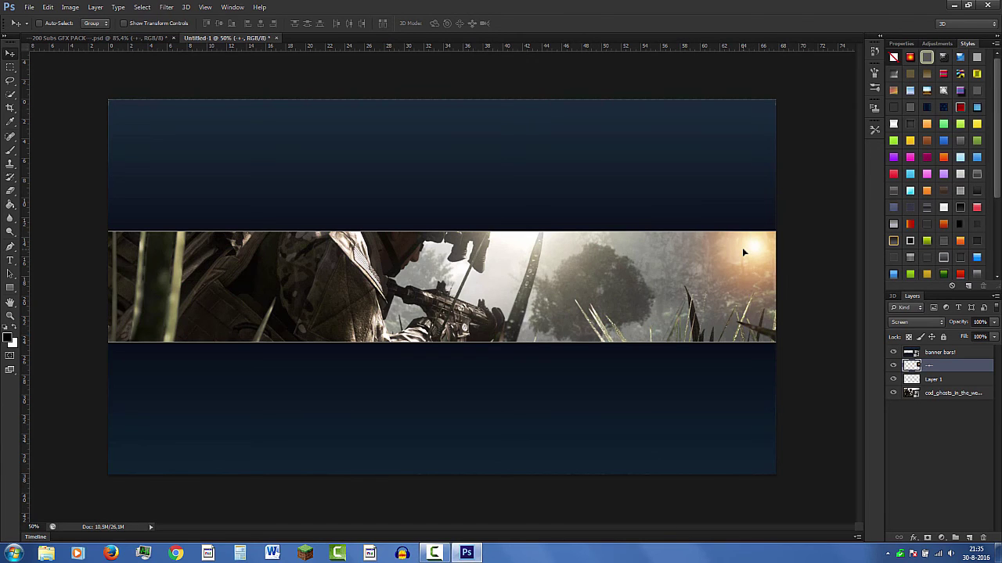
Scale the orange flare up, fade it to 64% opacity, and drag its glow toward the strip's middle.
{"action": "key", "text": "ctrl+t"}
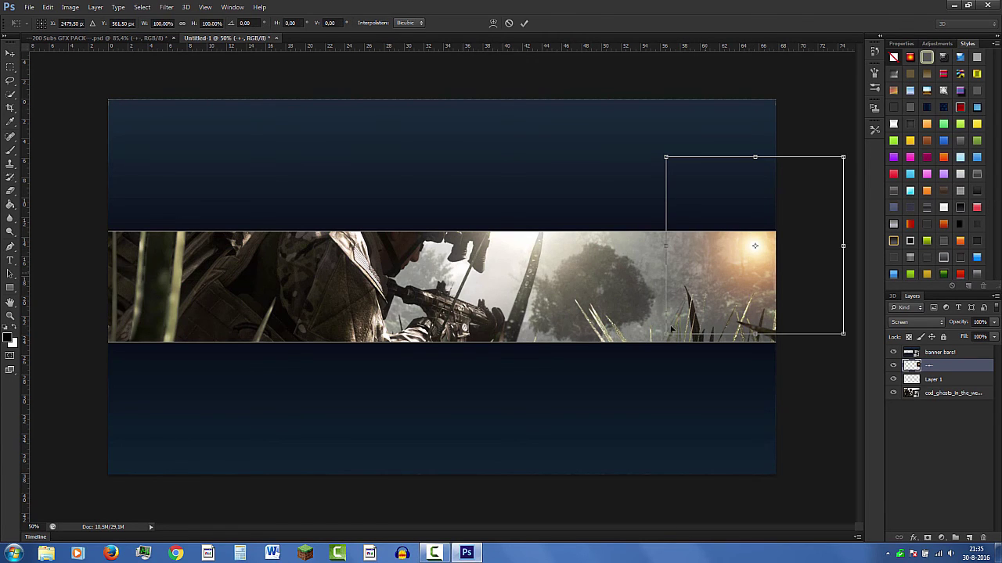
{"action": "mouse_move", "coordinate": [454, 434]}
{"action": "left_mouse_down"}
{"action": "mouse_move", "coordinate": [284, 498]}
{"action": "mouse_move", "coordinate": [393, 517]}
{"action": "left_mouse_up"}
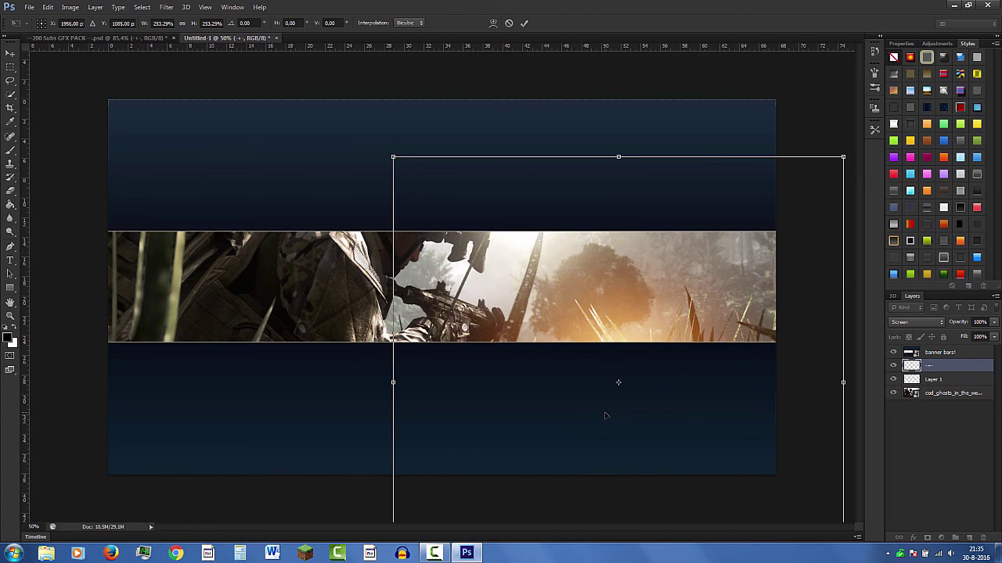
{"action": "key", "text": "Return"}
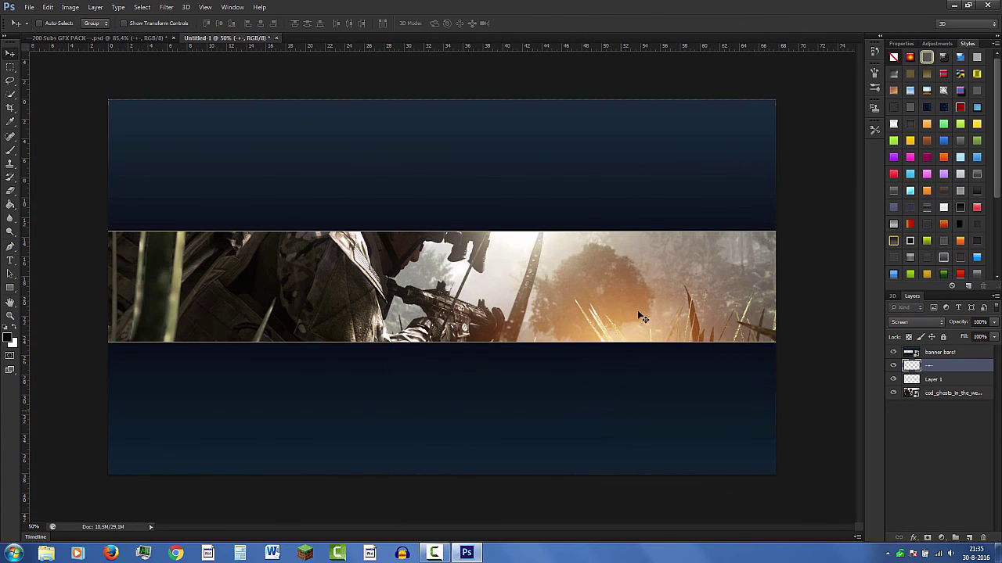
{"action": "left_click_drag", "start_coordinate": [713, 227], "coordinate": [786, 164]}
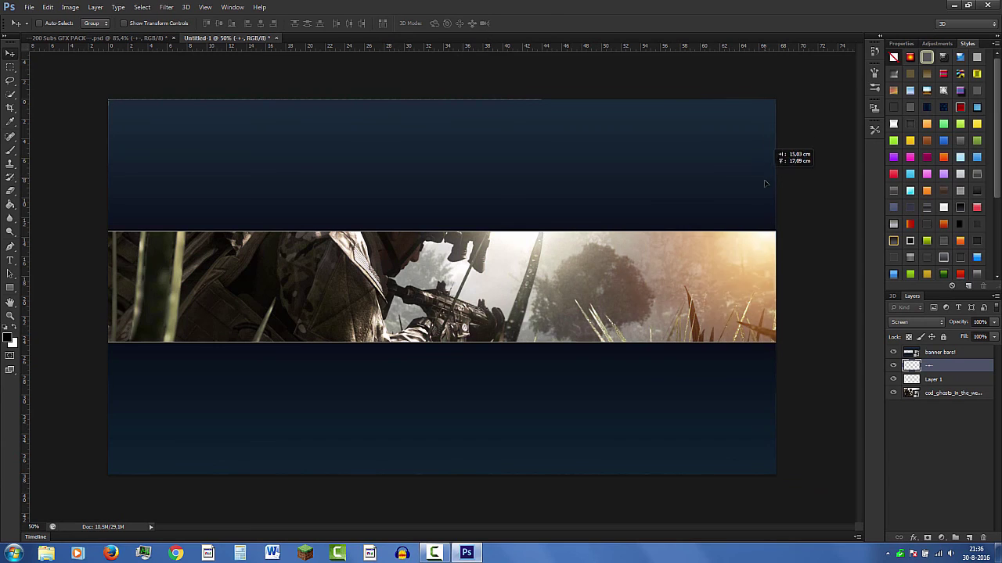
{"action": "left_click", "coordinate": [926, 326]}
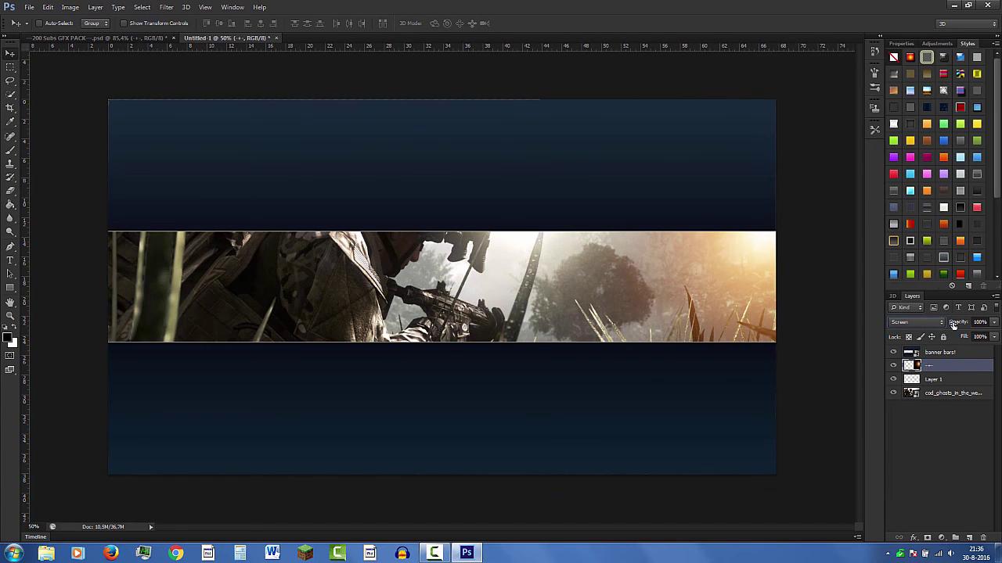
{"action": "key", "text": "Down"}
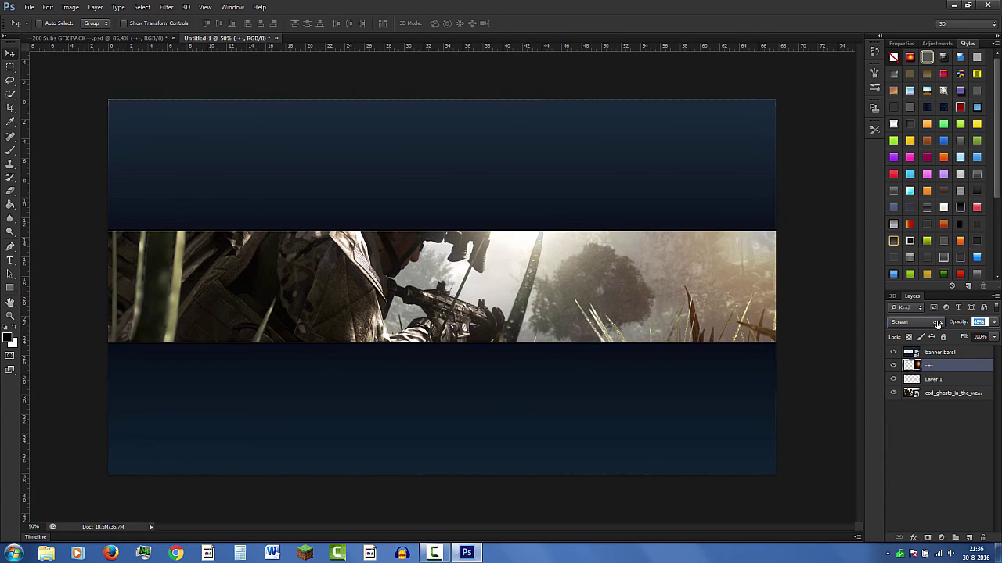
{"action": "type", "text": "64"}
{"action": "left_click_drag", "start_coordinate": [688, 239], "coordinate": [503, 243]}
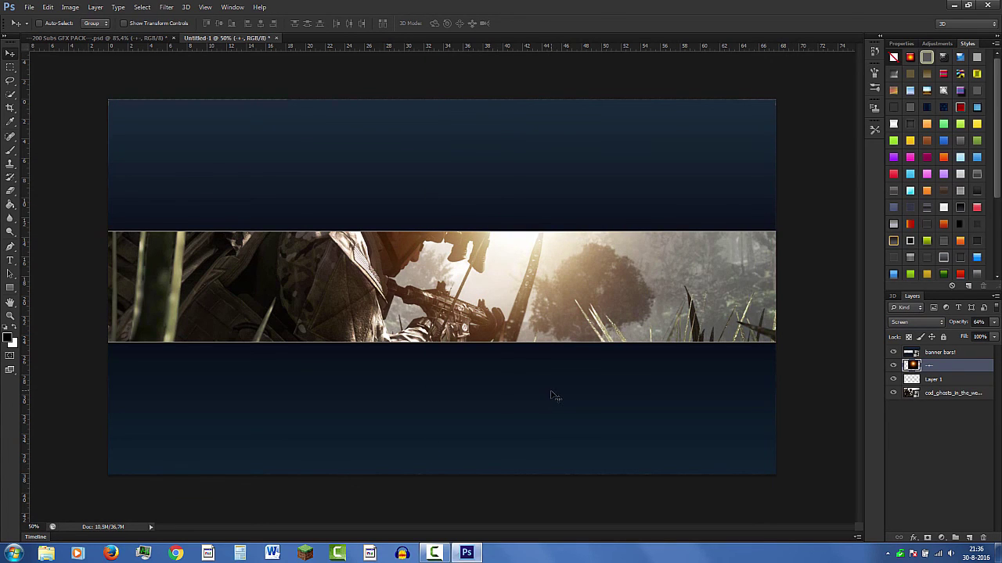
Close Untitled-1 without saving, hide the Flares/Lights group, and show the (CLOSE) group's '200 Graphics Pack' cover.
{"action": "left_click", "coordinate": [276, 37]}
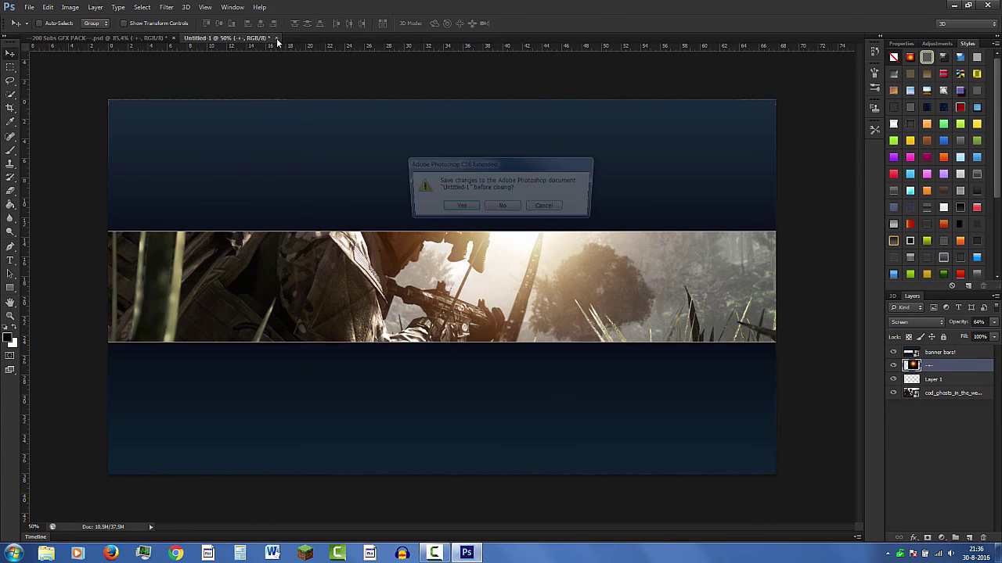
{"action": "left_click", "coordinate": [504, 207]}
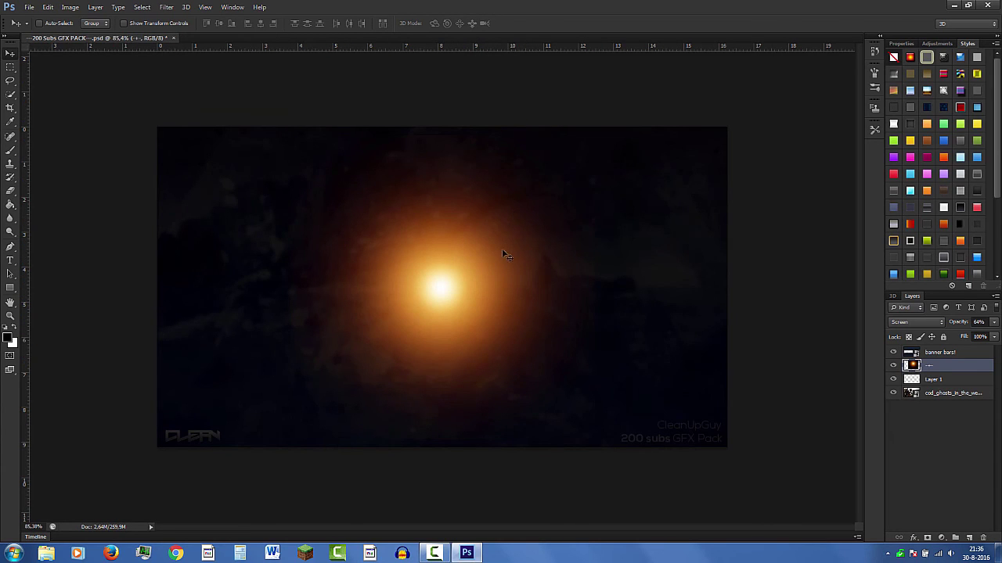
{"action": "left_click", "coordinate": [893, 389]}
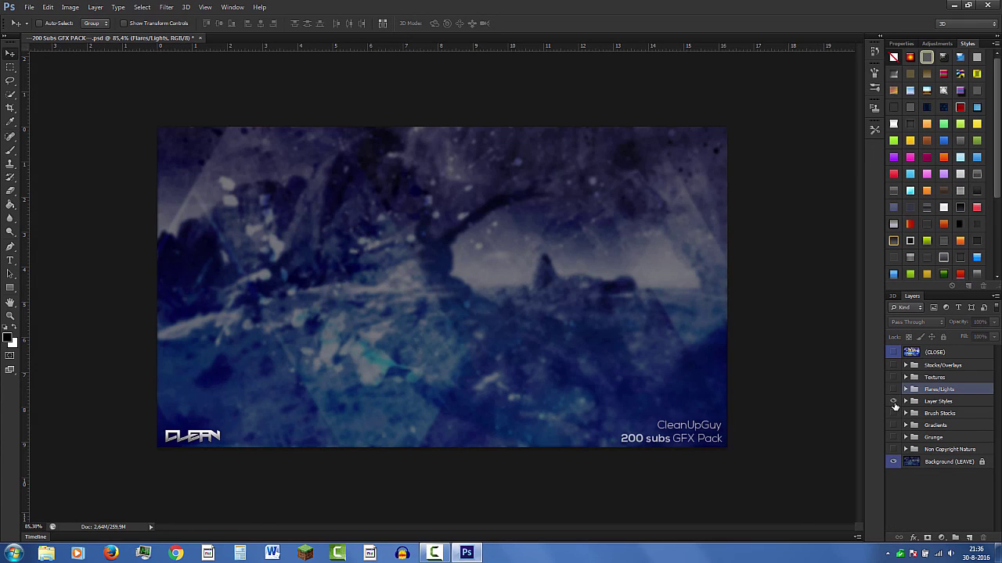
{"action": "left_click", "coordinate": [893, 354]}
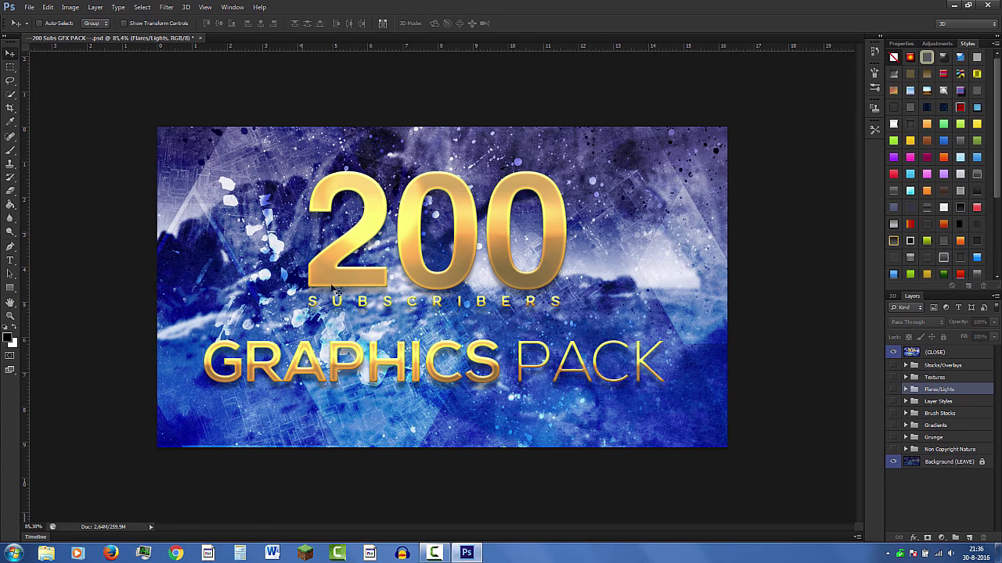